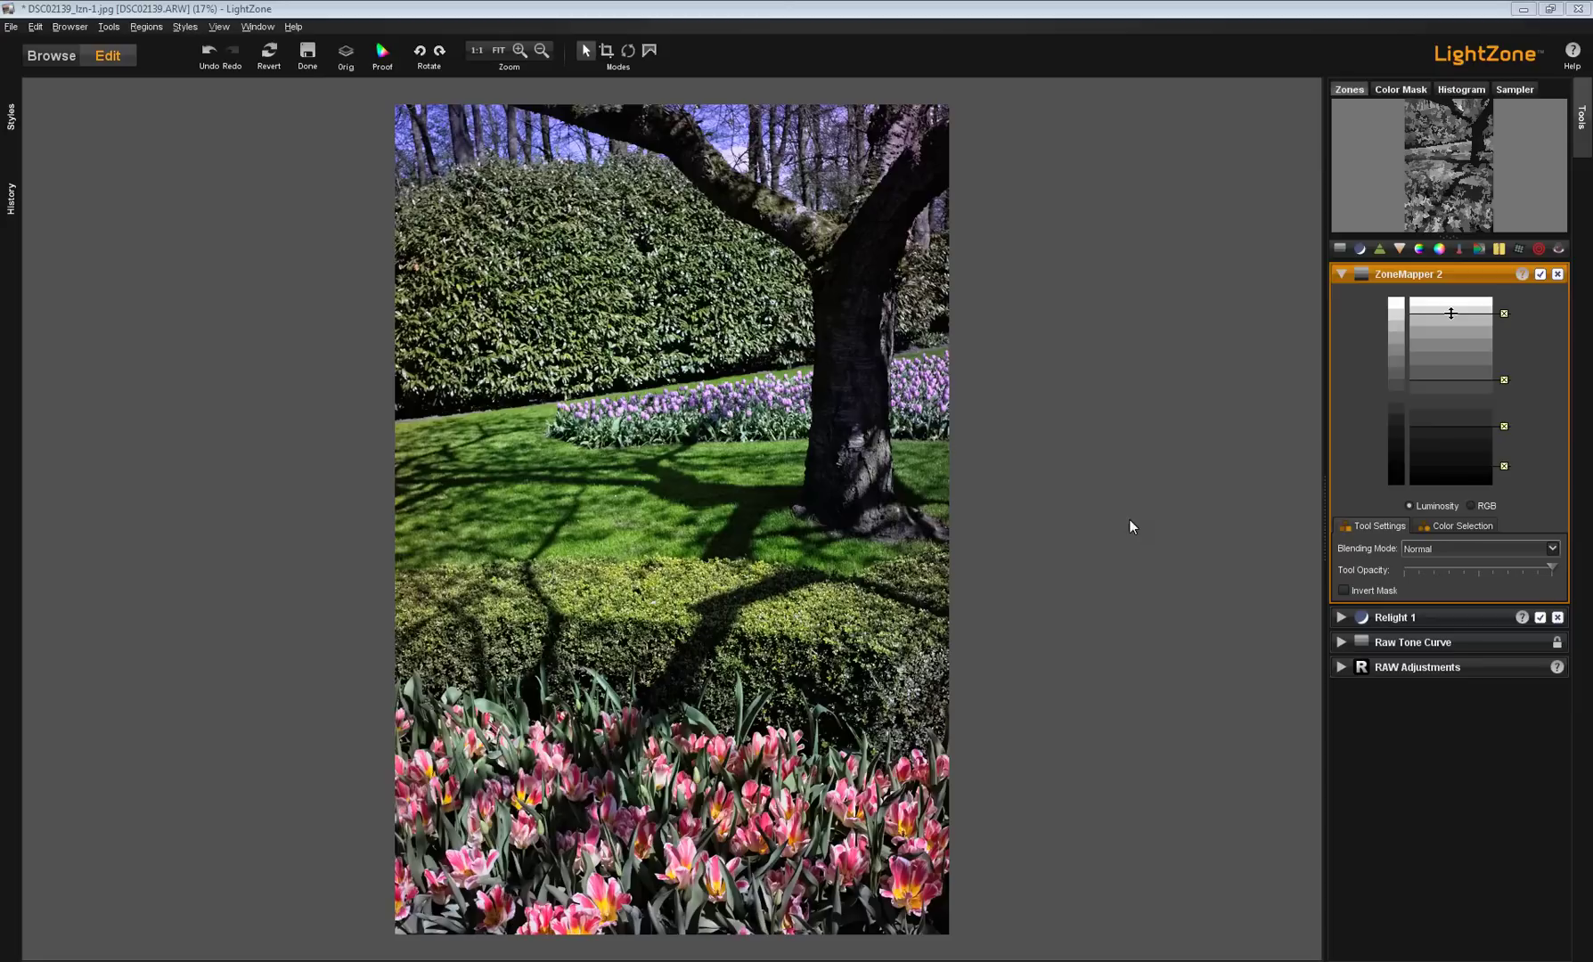
Step: Draw a closed polygon region around the low hedge above the tulips
click(651, 52)
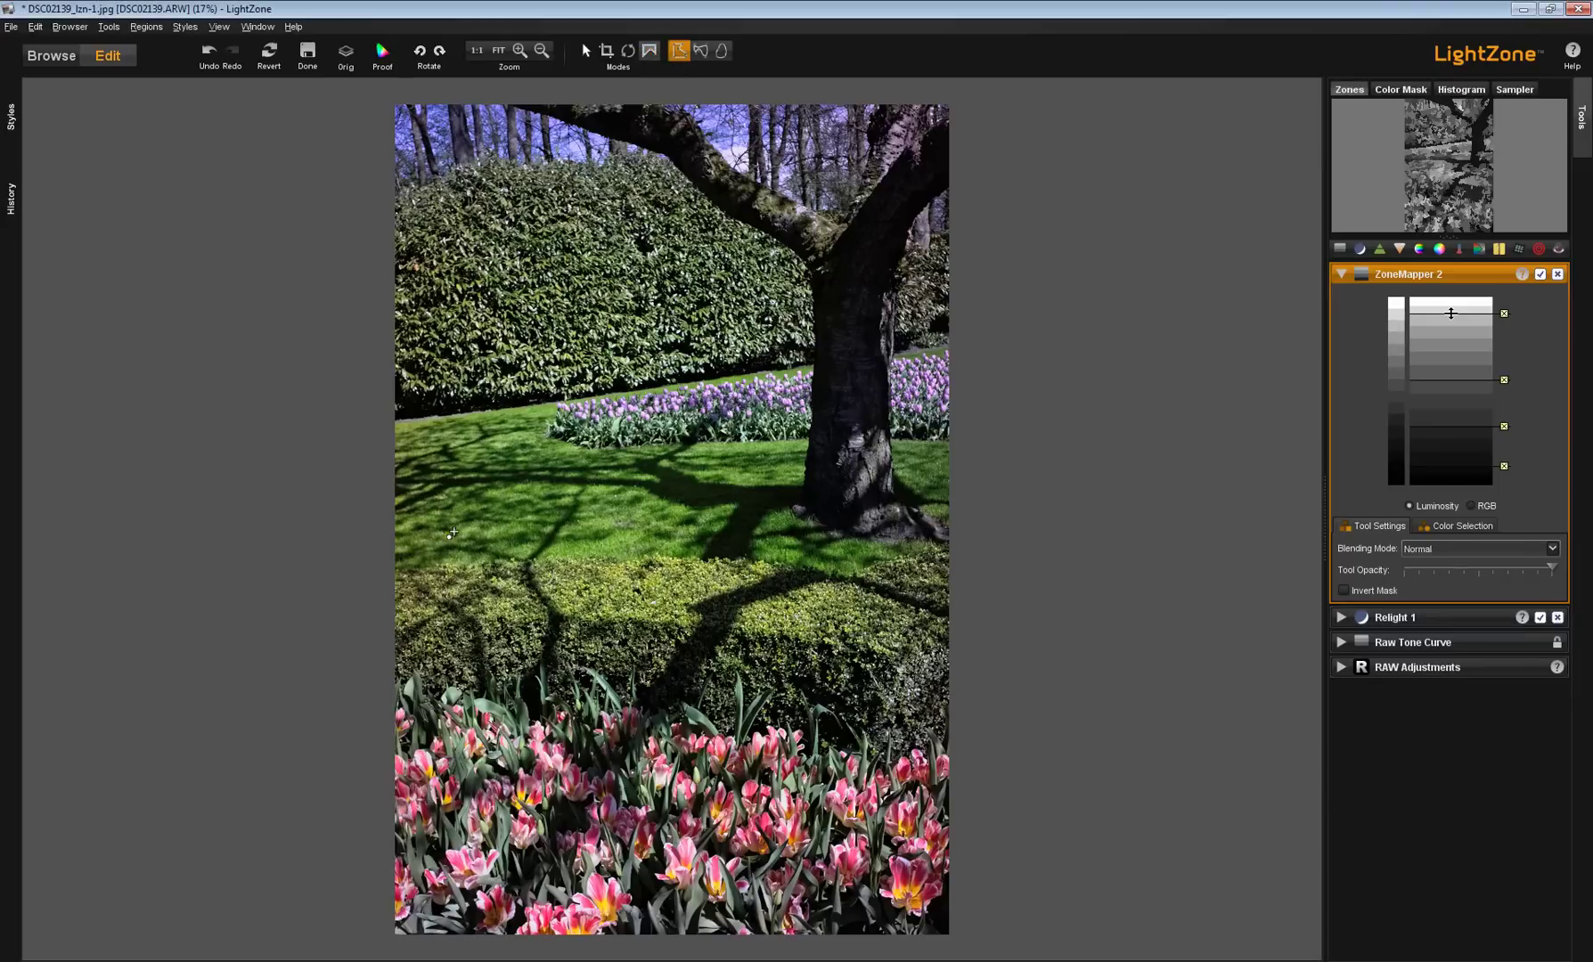
click(375, 556)
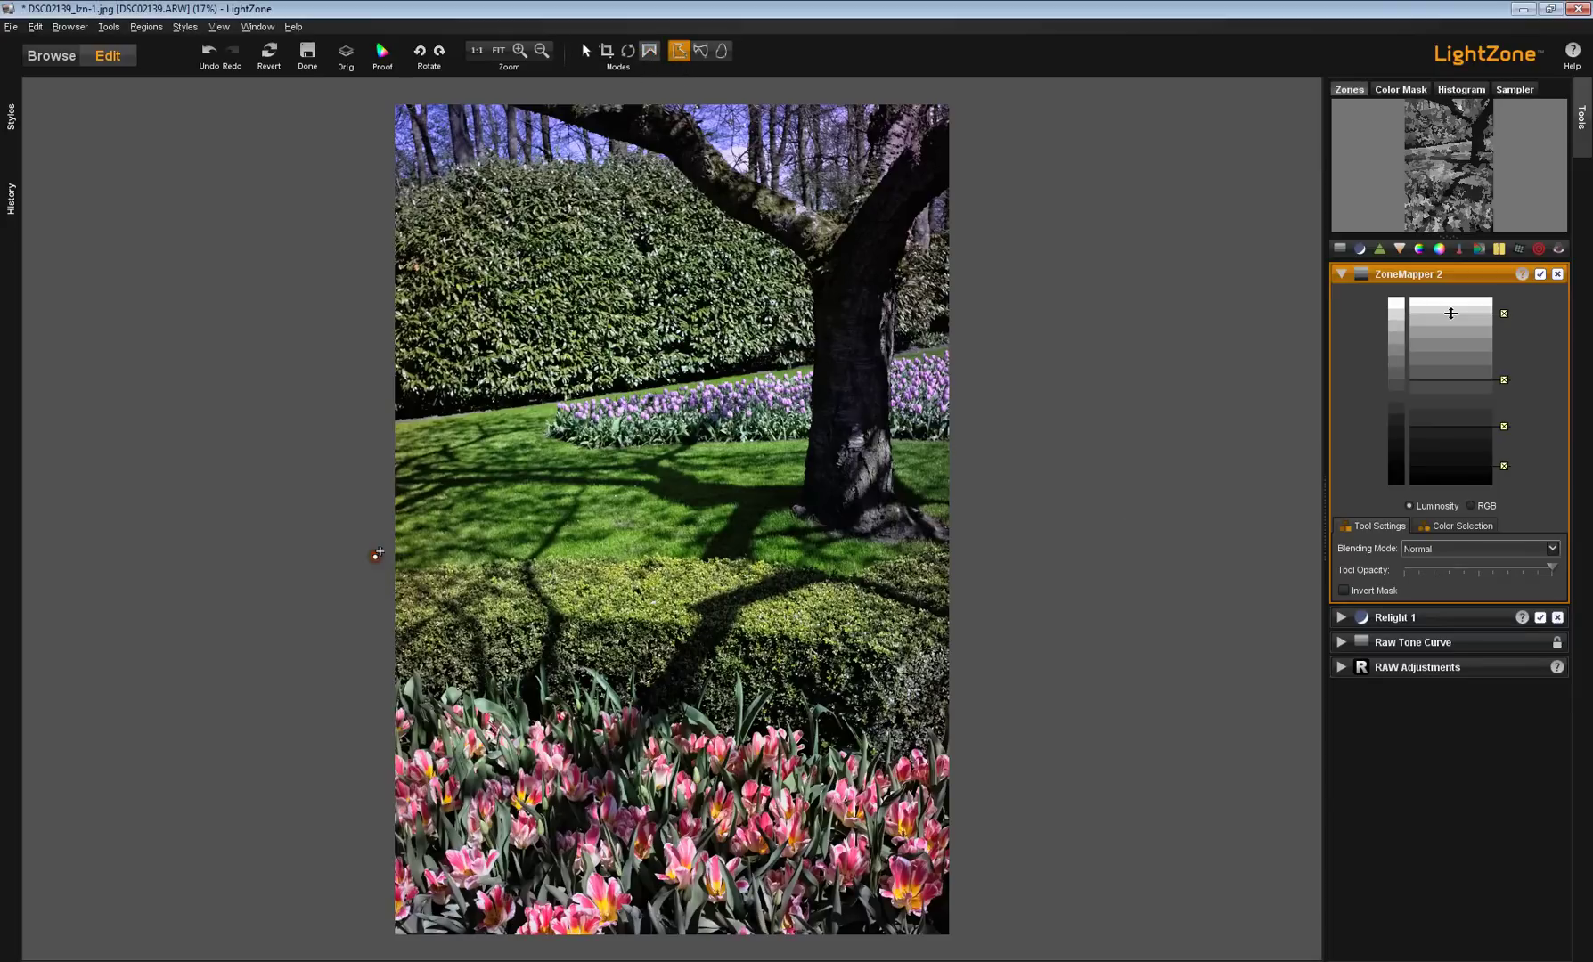
click(356, 715)
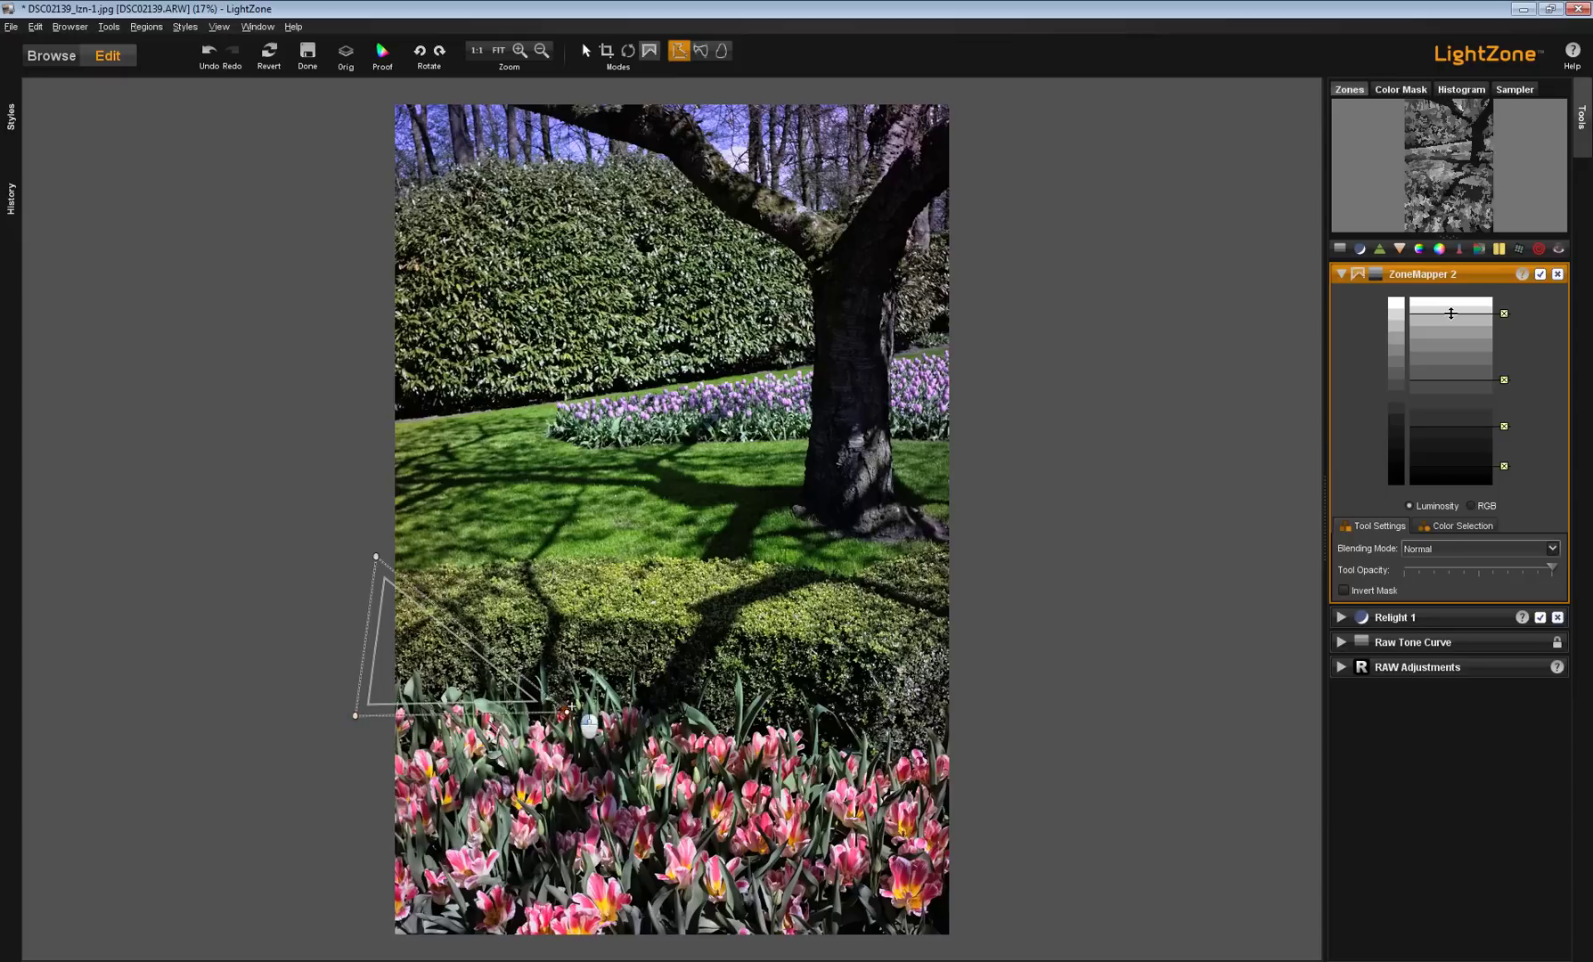
click(564, 712)
click(669, 696)
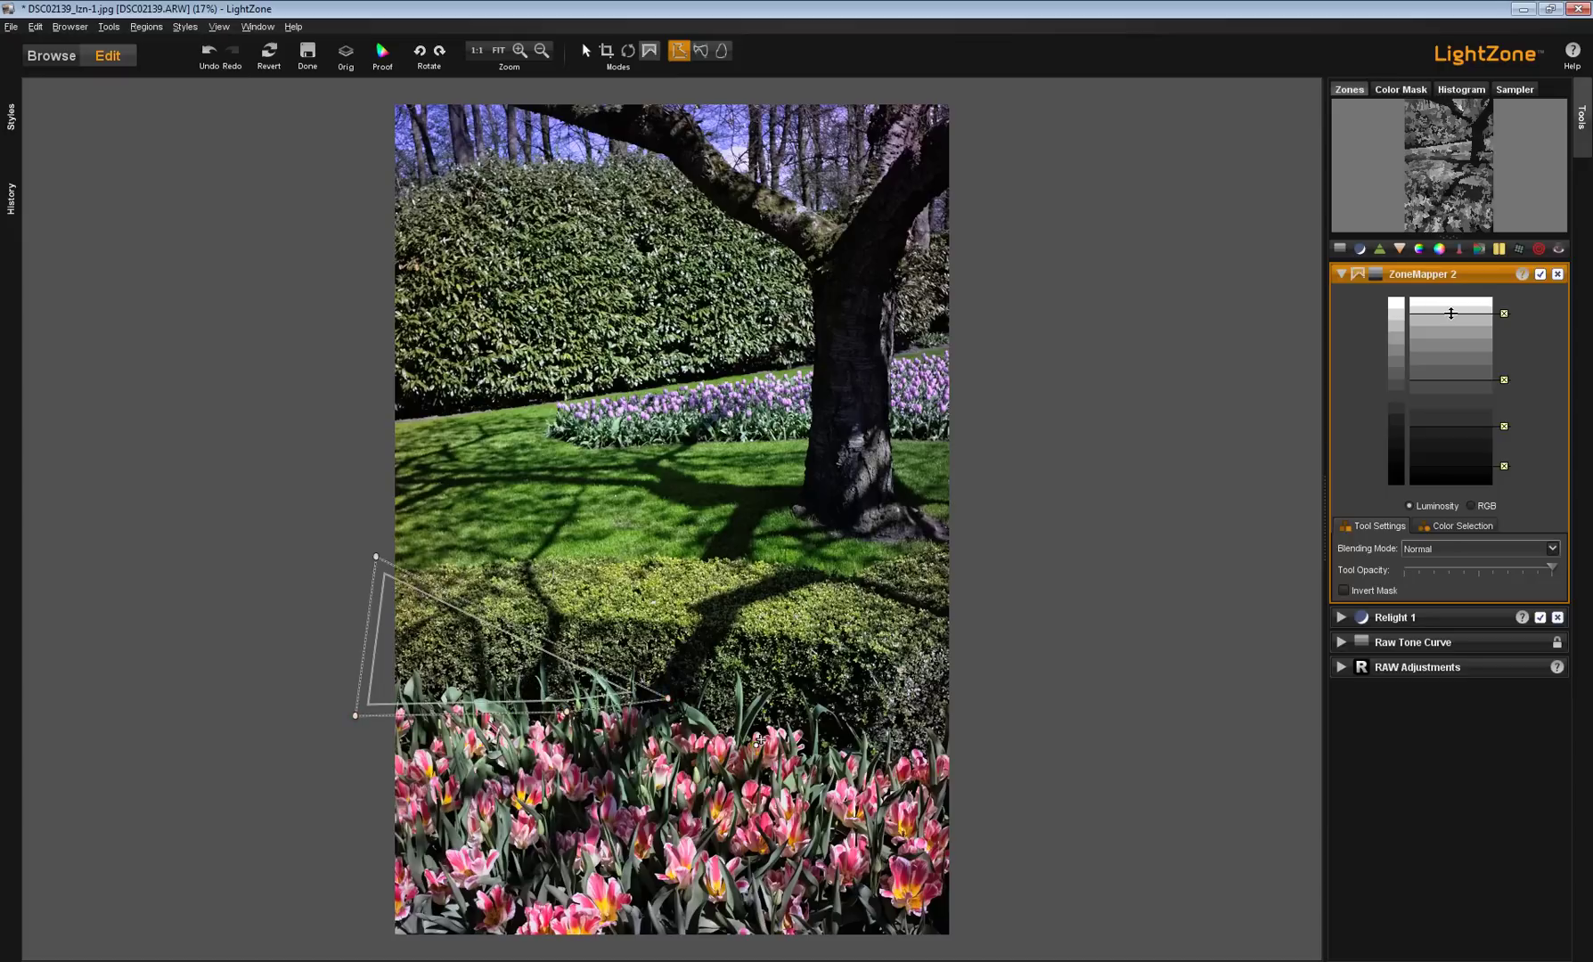
click(762, 742)
click(846, 756)
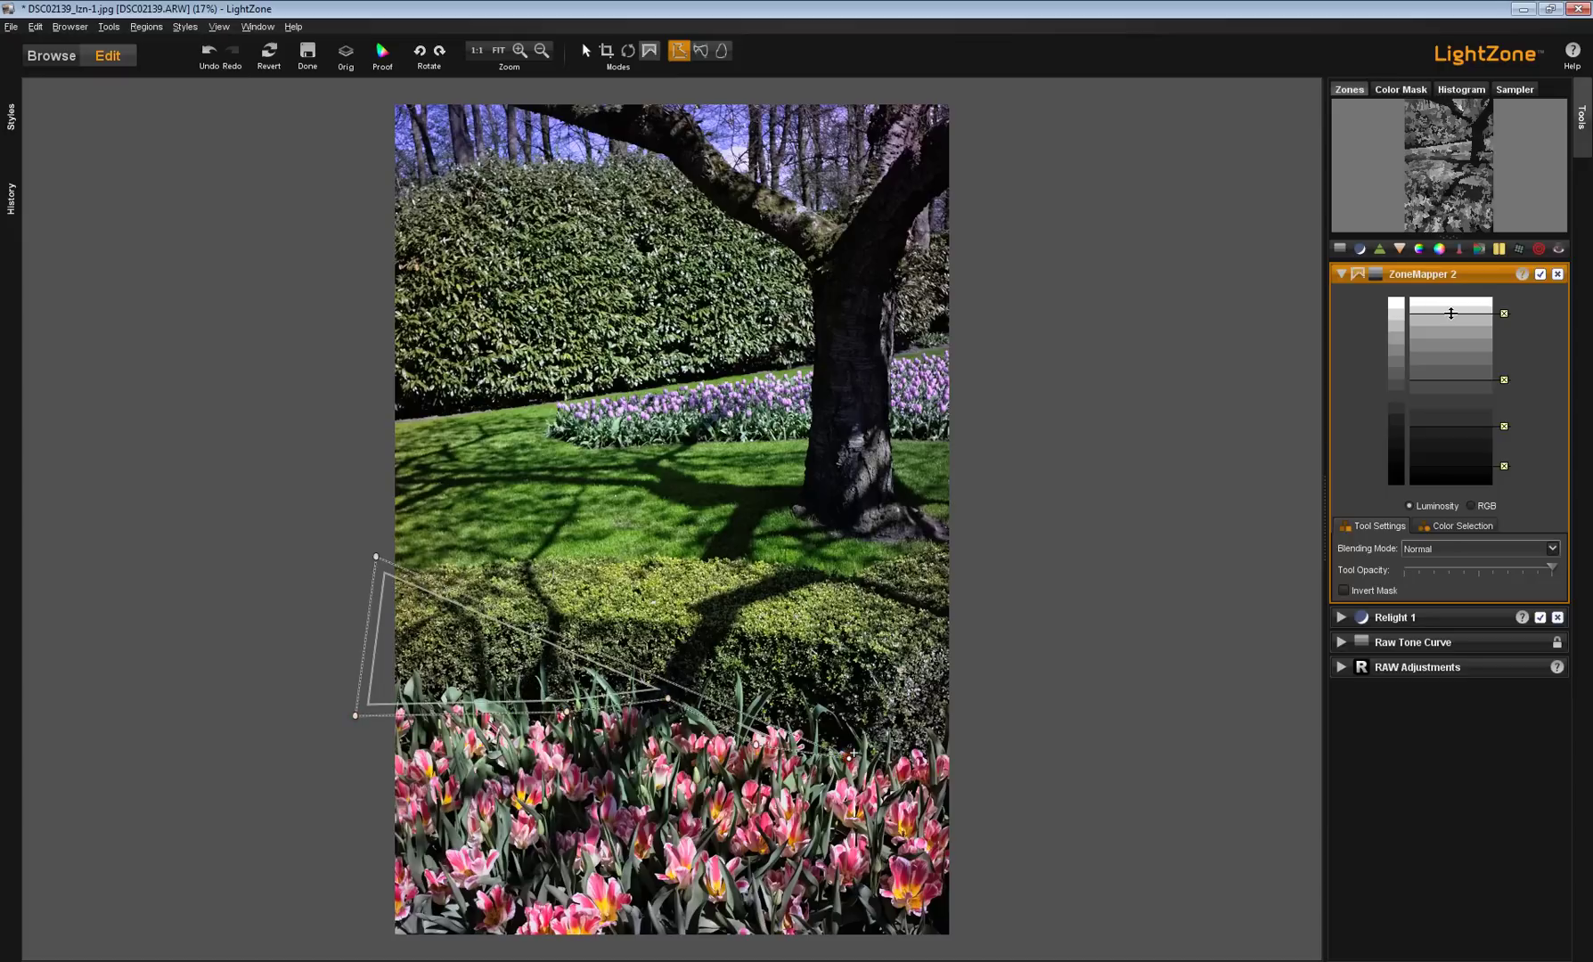
click(1000, 760)
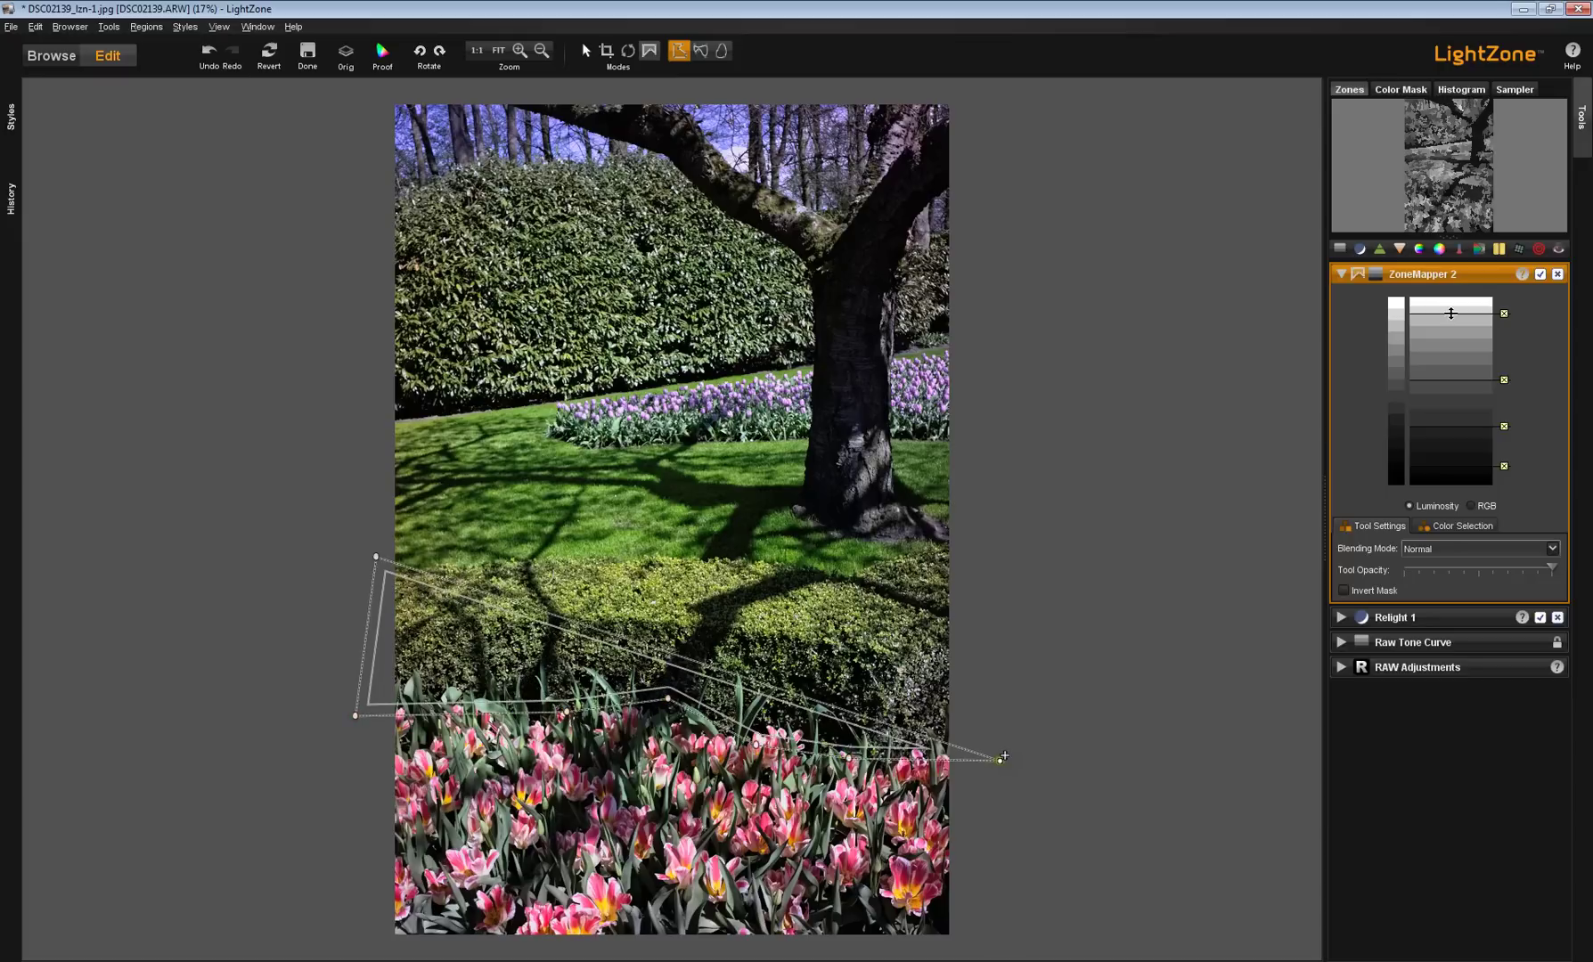
double_click(1015, 590)
Step: Refine the hedge outline with new upper-edge vertices and pull the right feather edge inward
click(1011, 511)
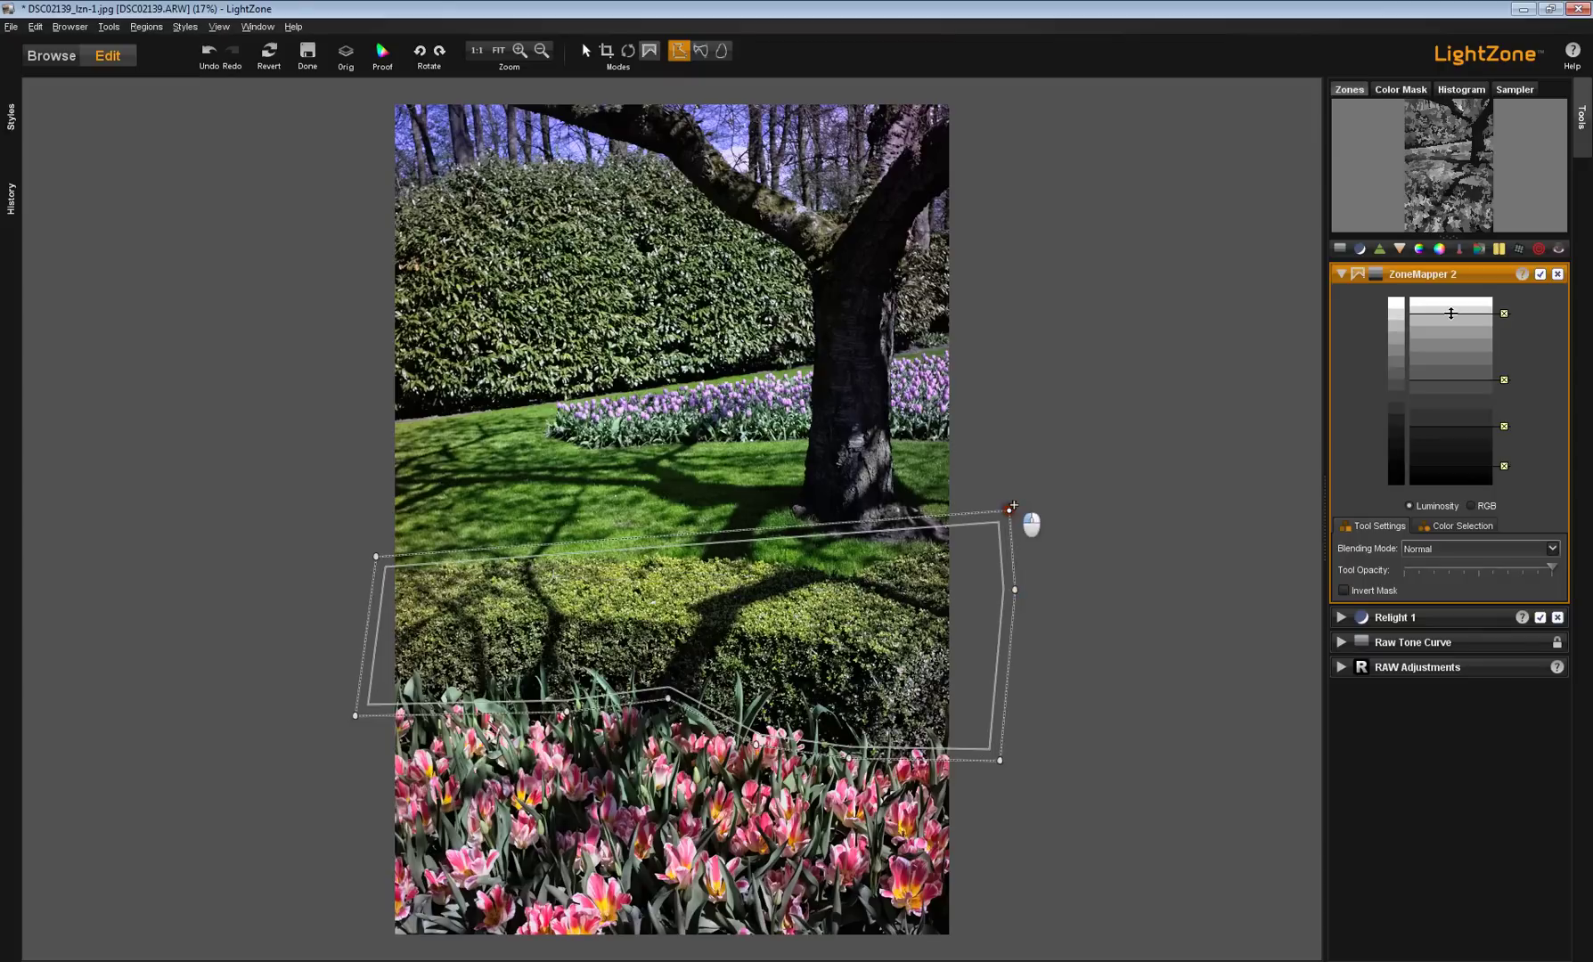
click(859, 580)
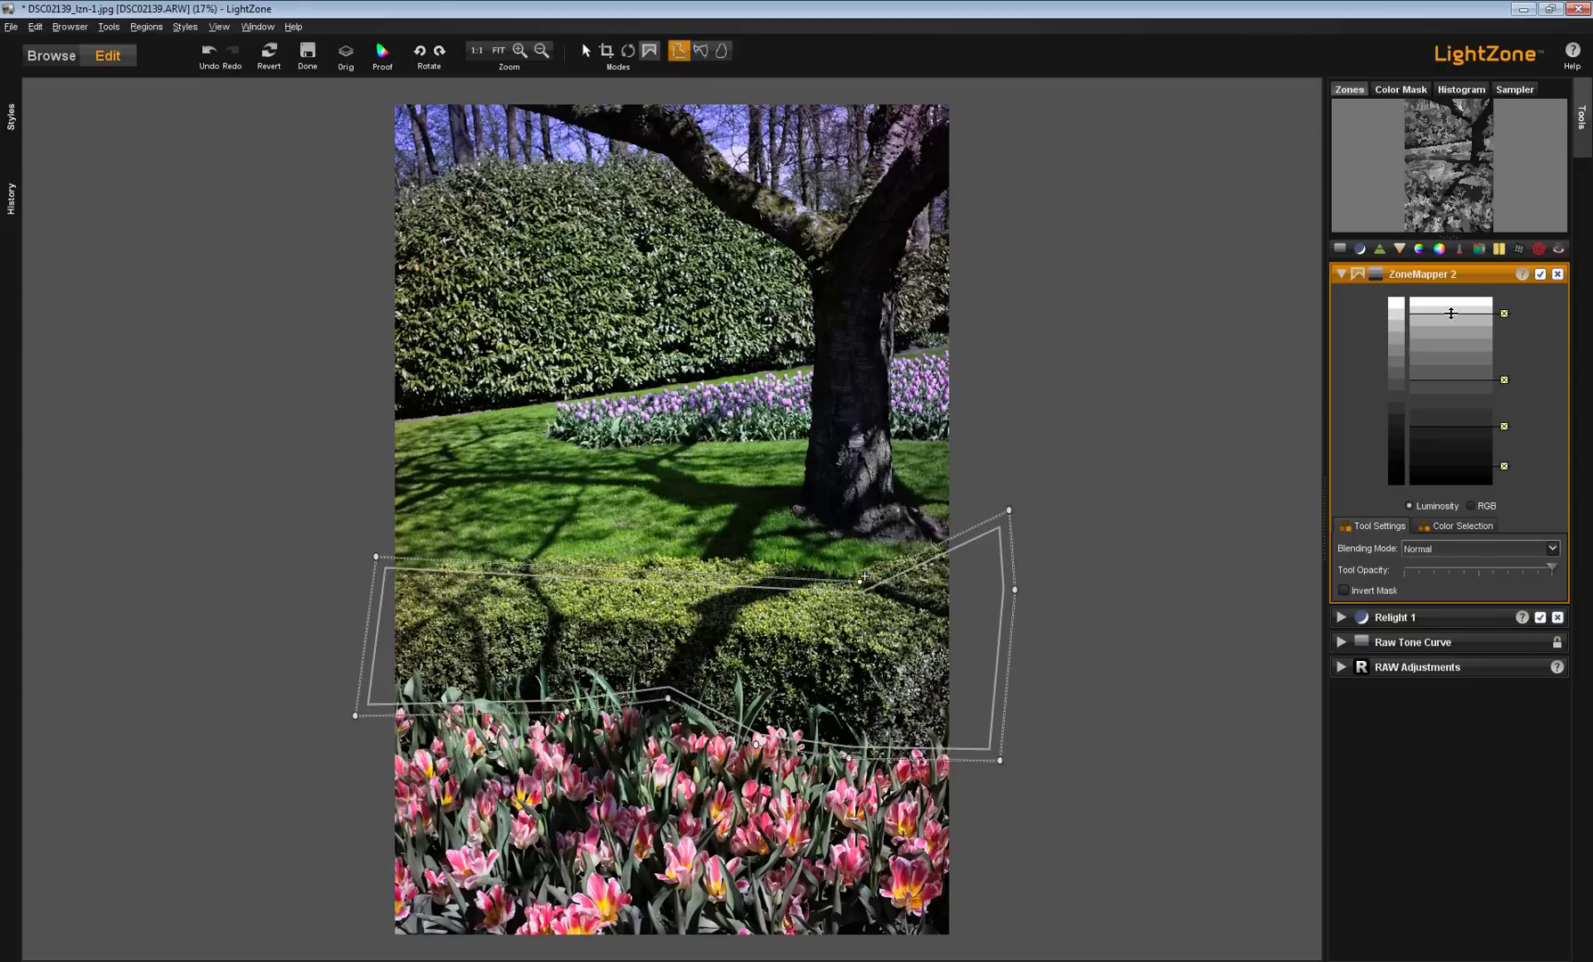
click(710, 559)
drag(539, 555, 489, 556)
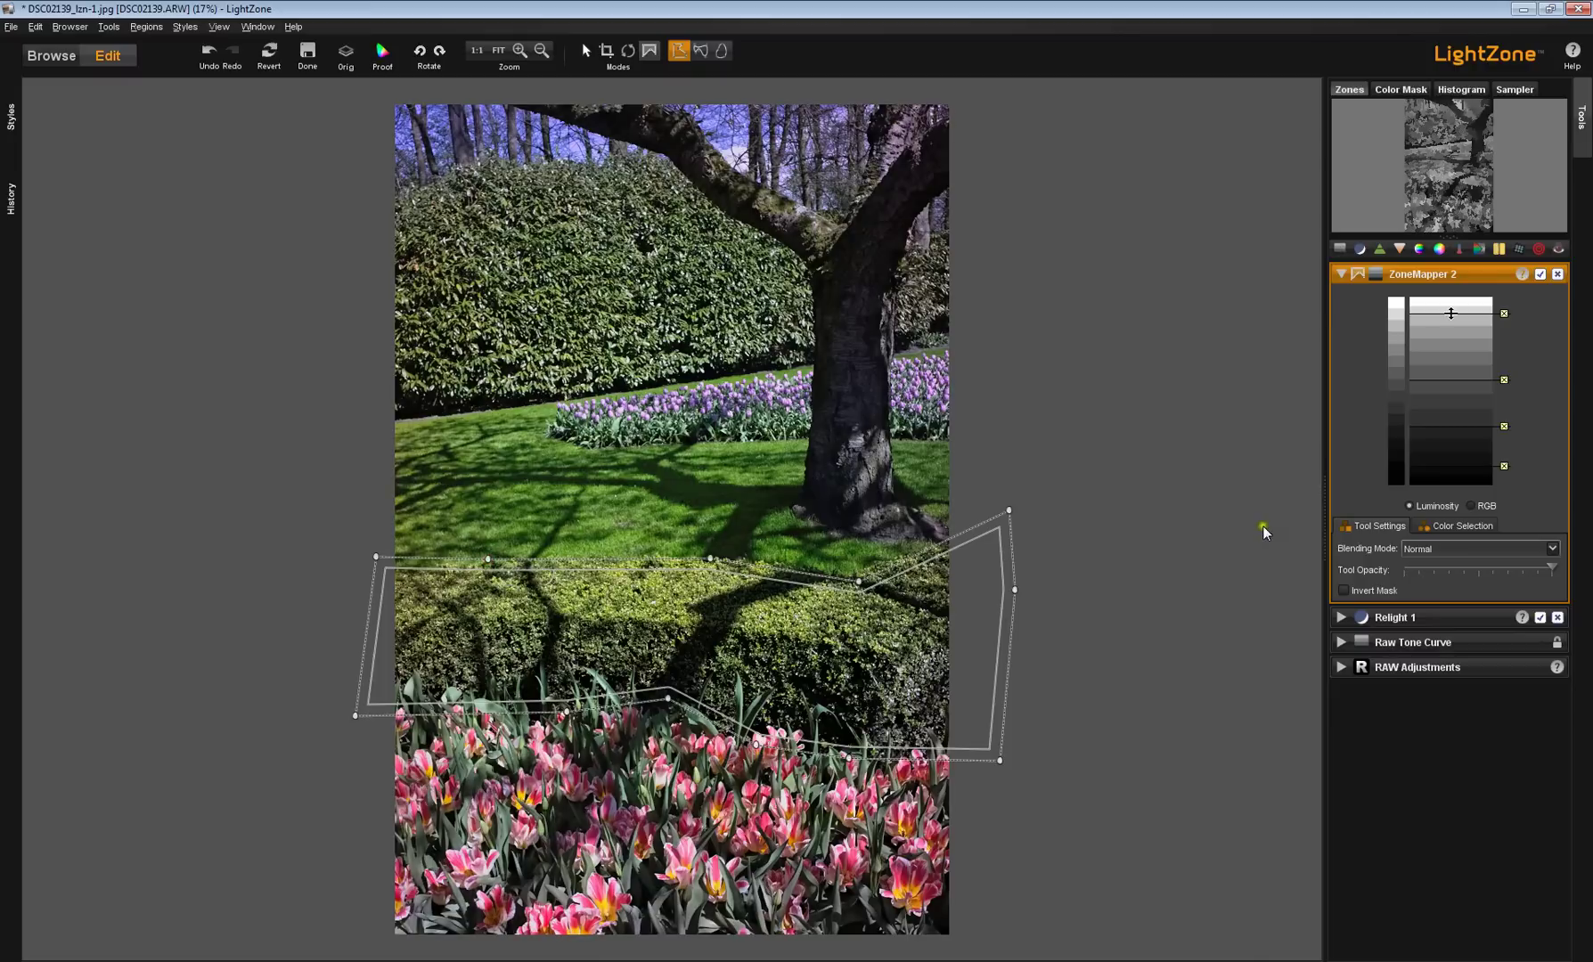
drag(997, 679, 974, 677)
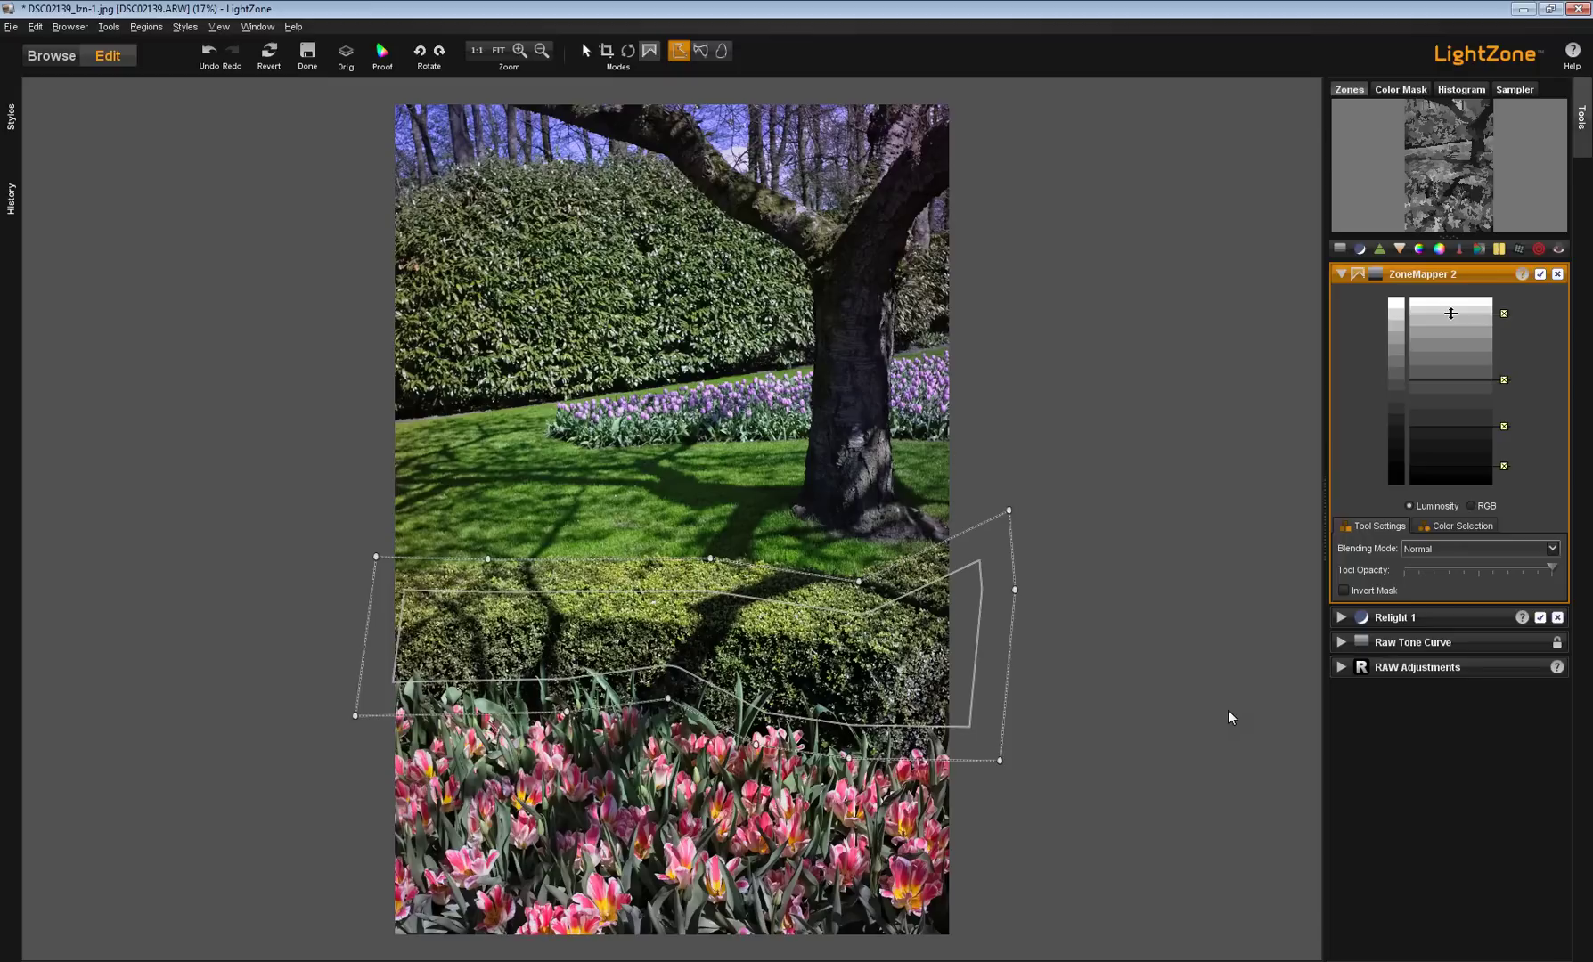
Step: Add a Sharpen 6 adjustment, then reselect ZoneMapper 2 and its hedge region
click(1383, 253)
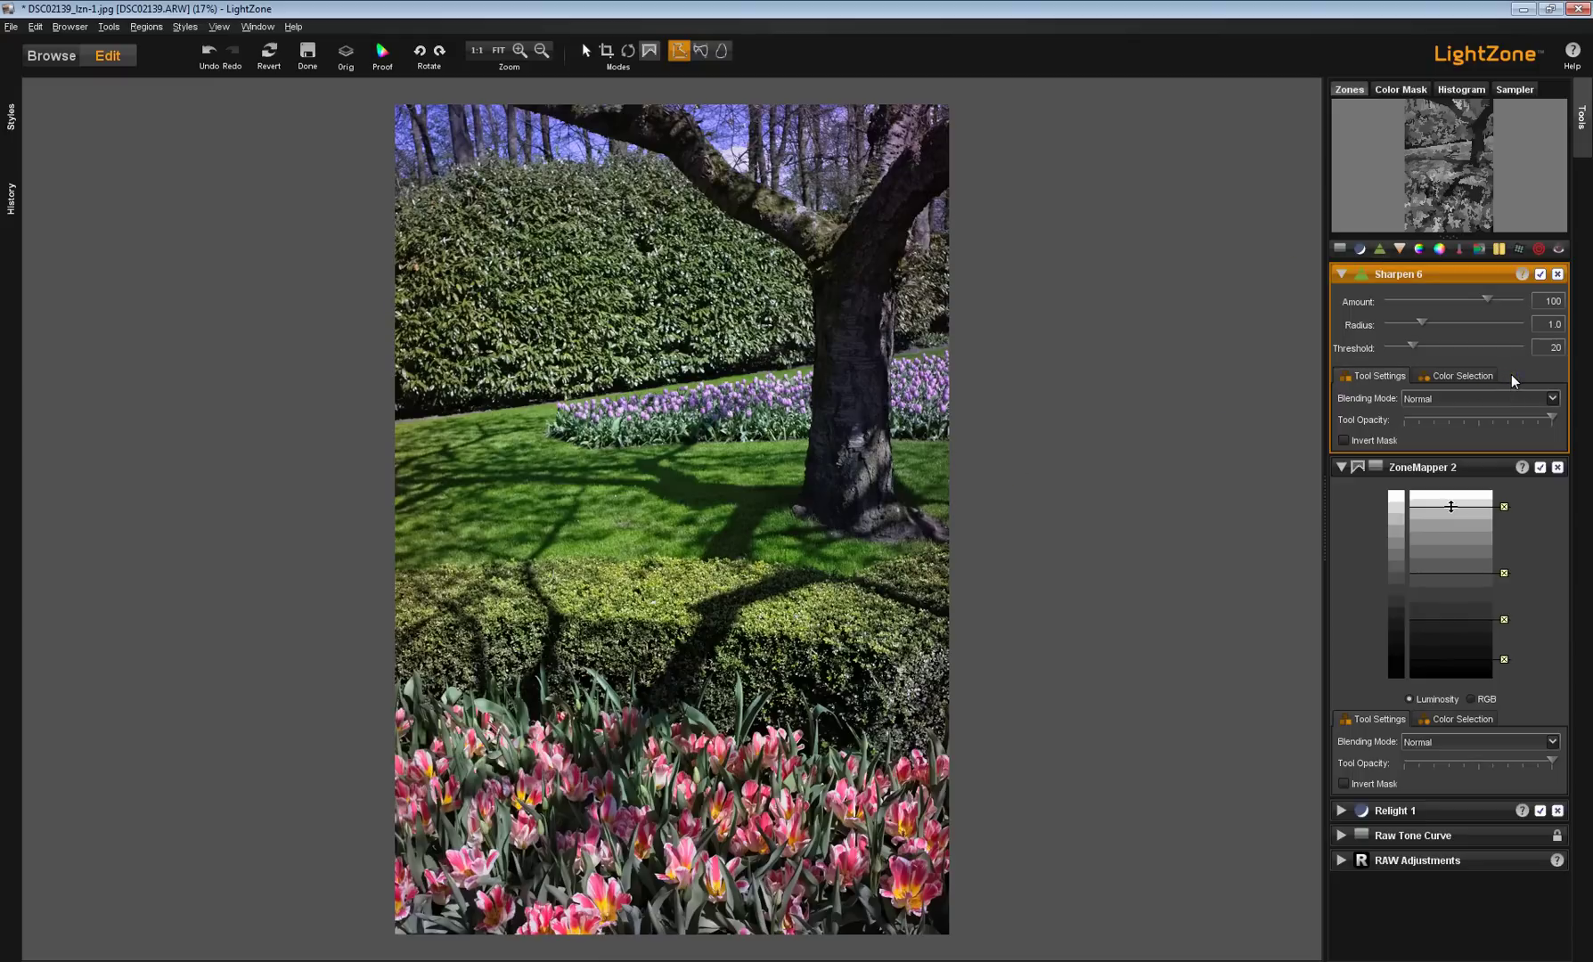
click(1490, 466)
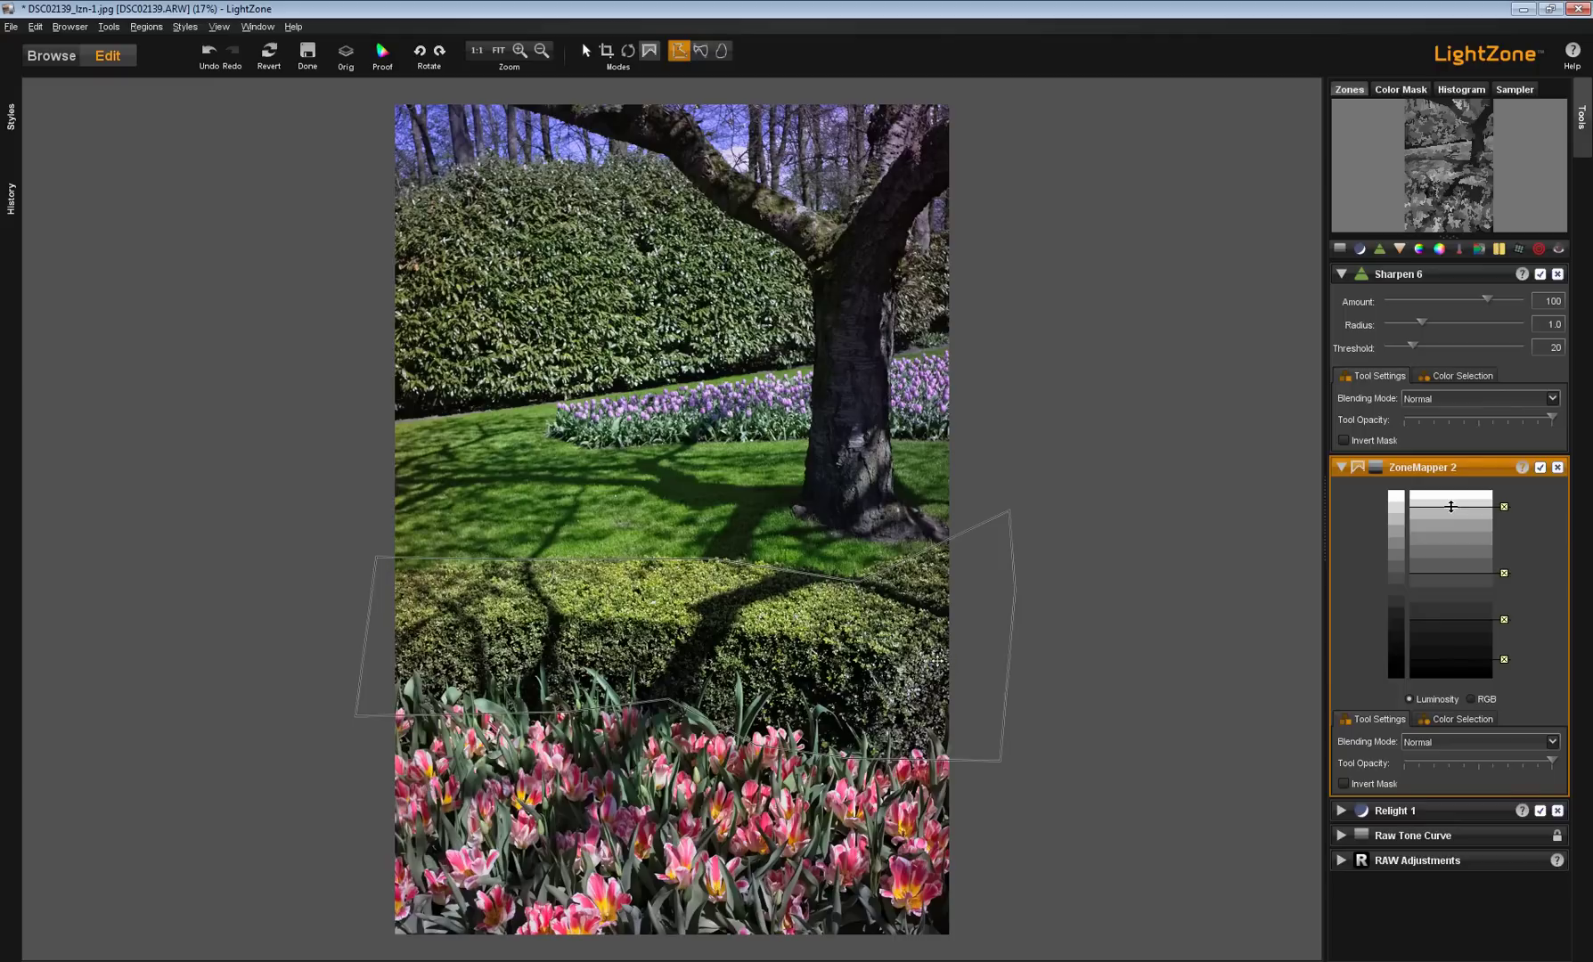
click(956, 678)
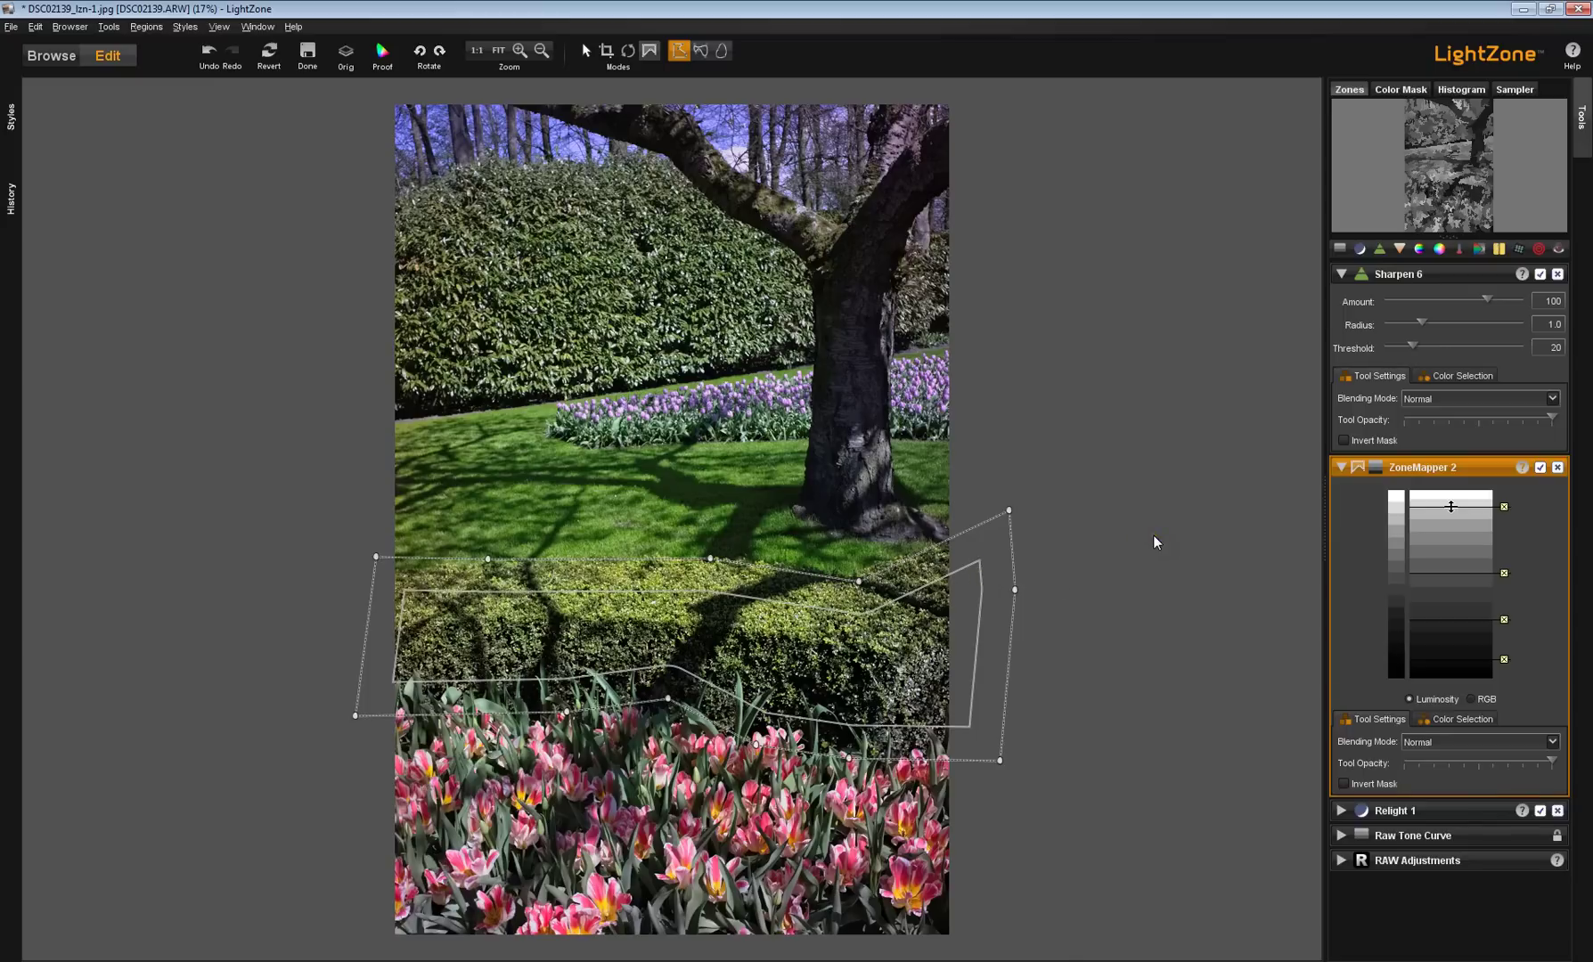
Step: Toggle region mode off and on, select the hedge region, and open the Edit menu
click(586, 51)
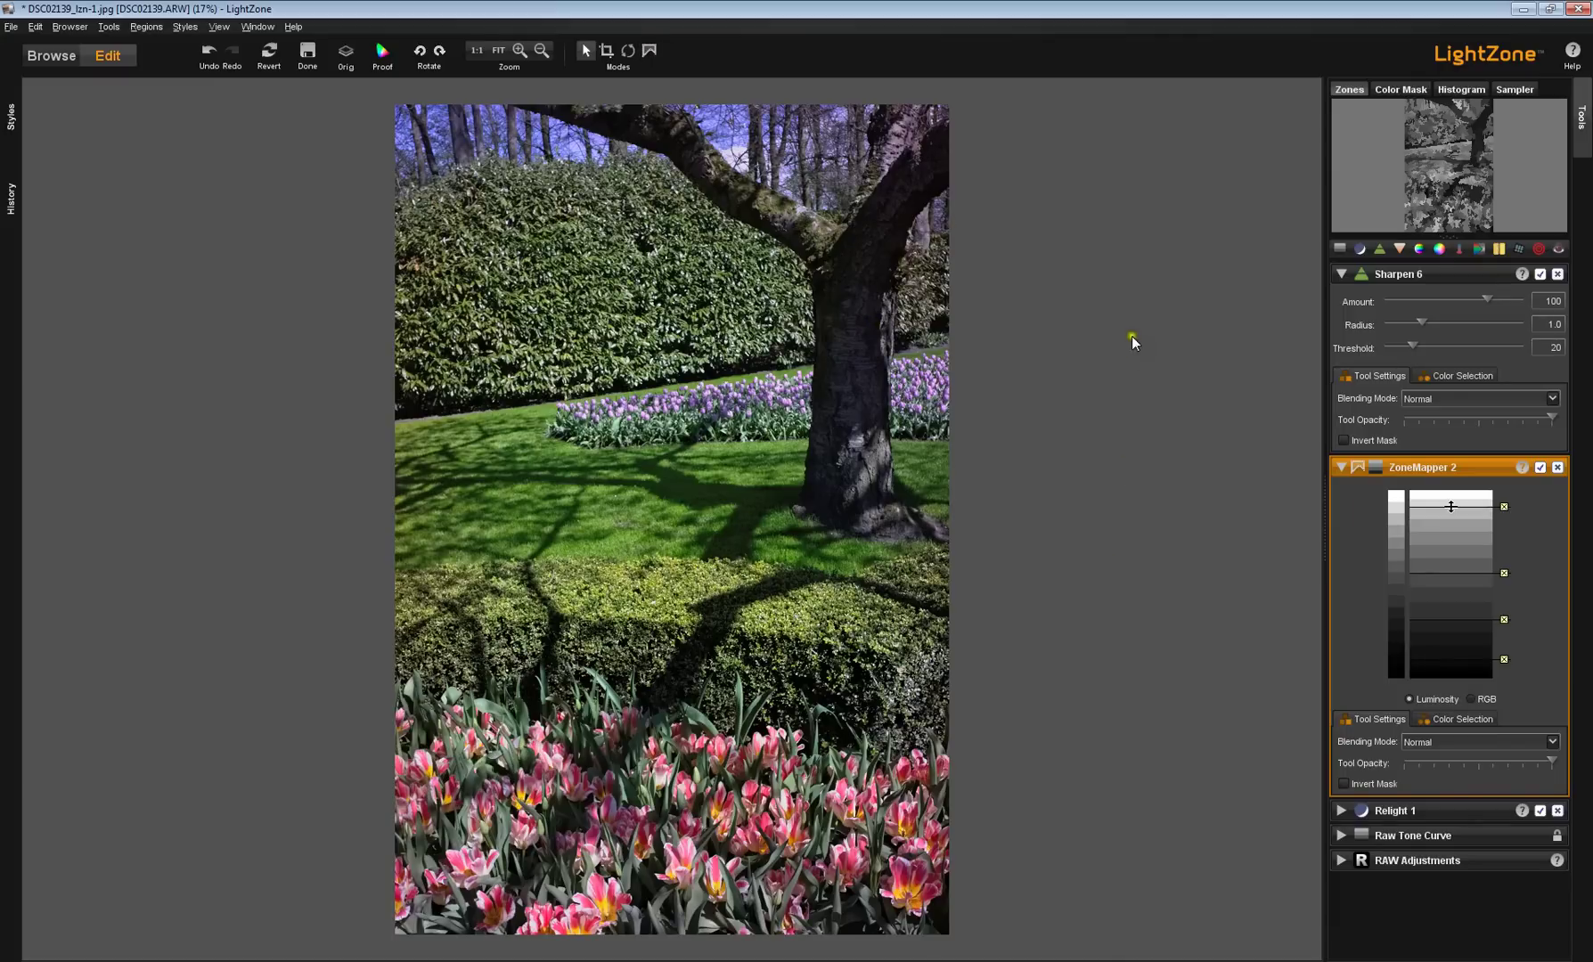
click(649, 51)
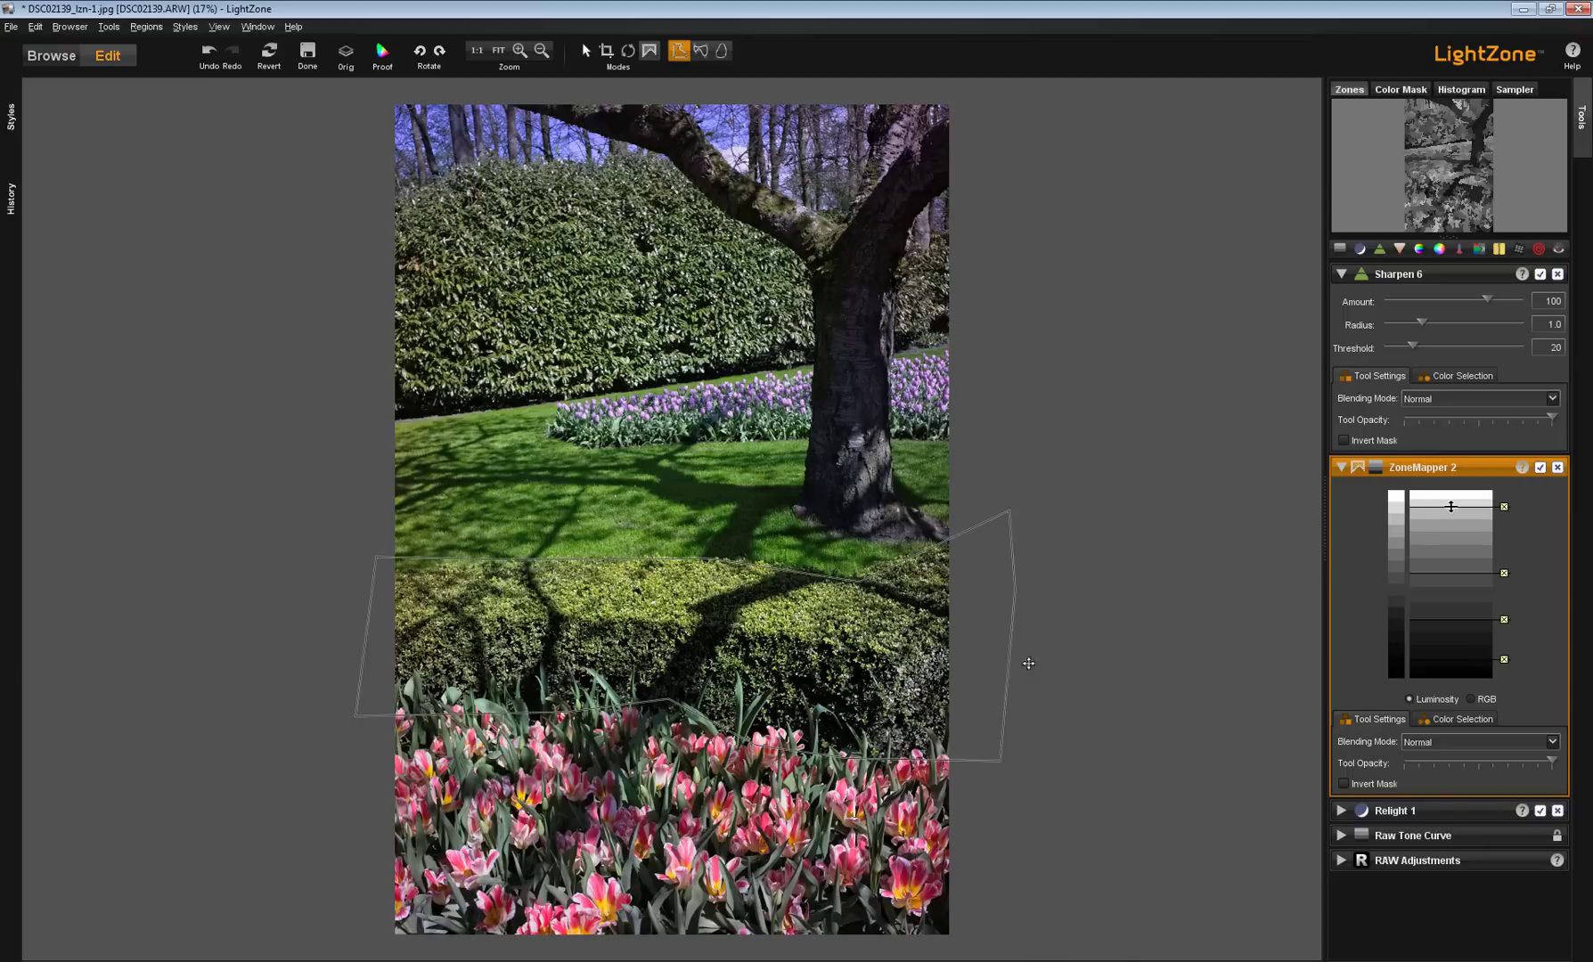
click(958, 651)
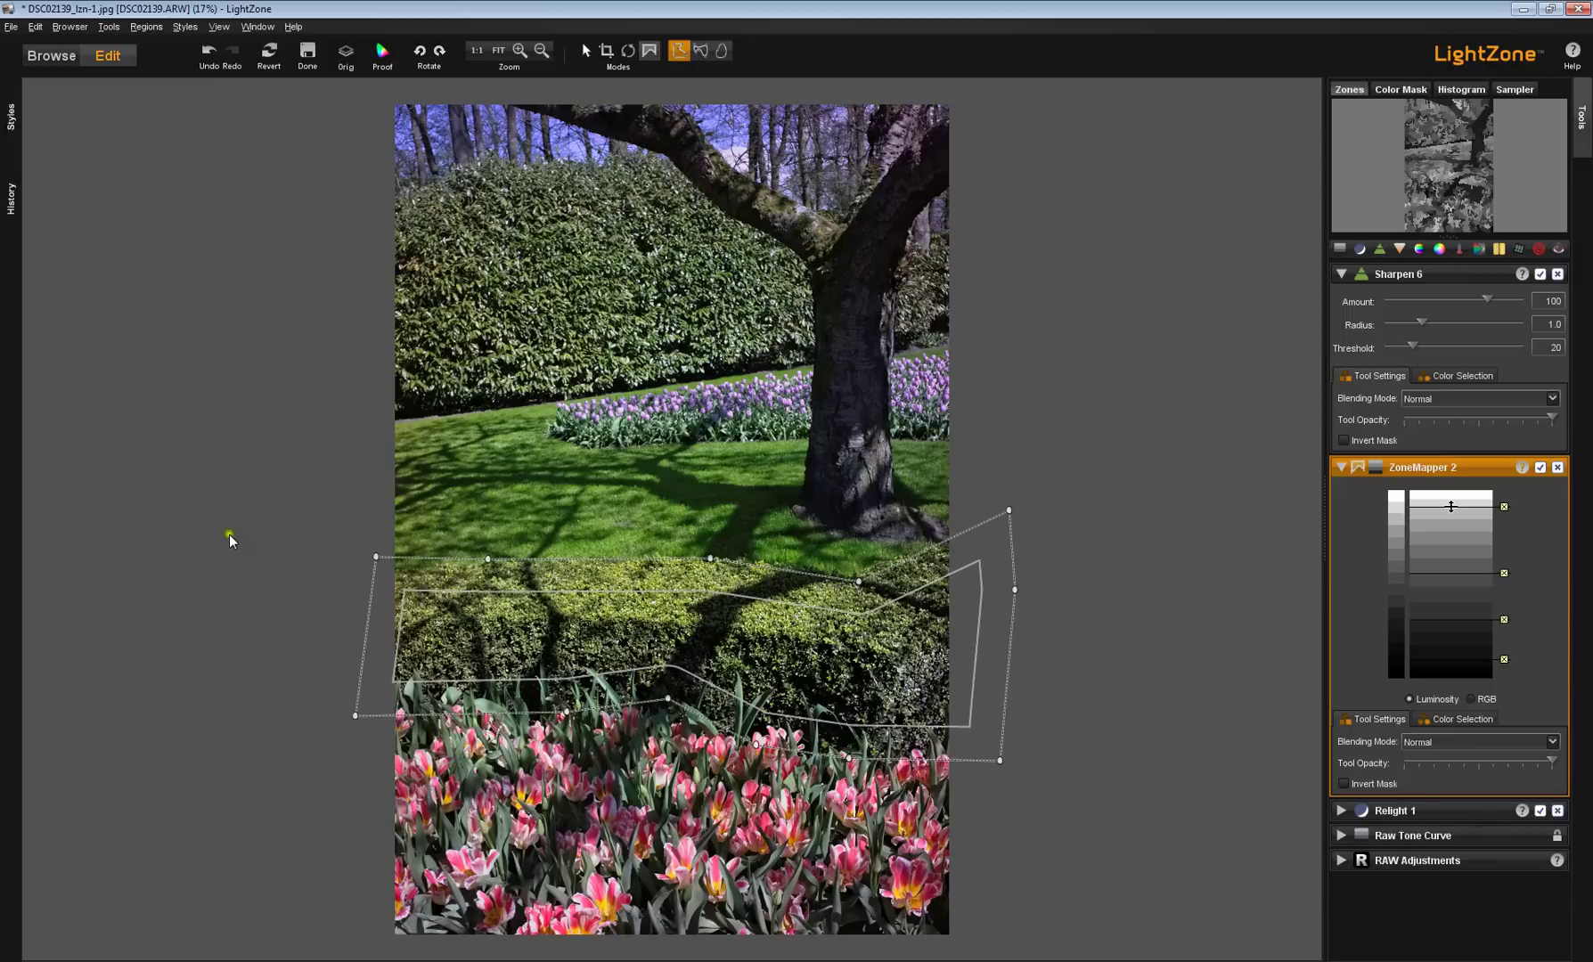
click(33, 28)
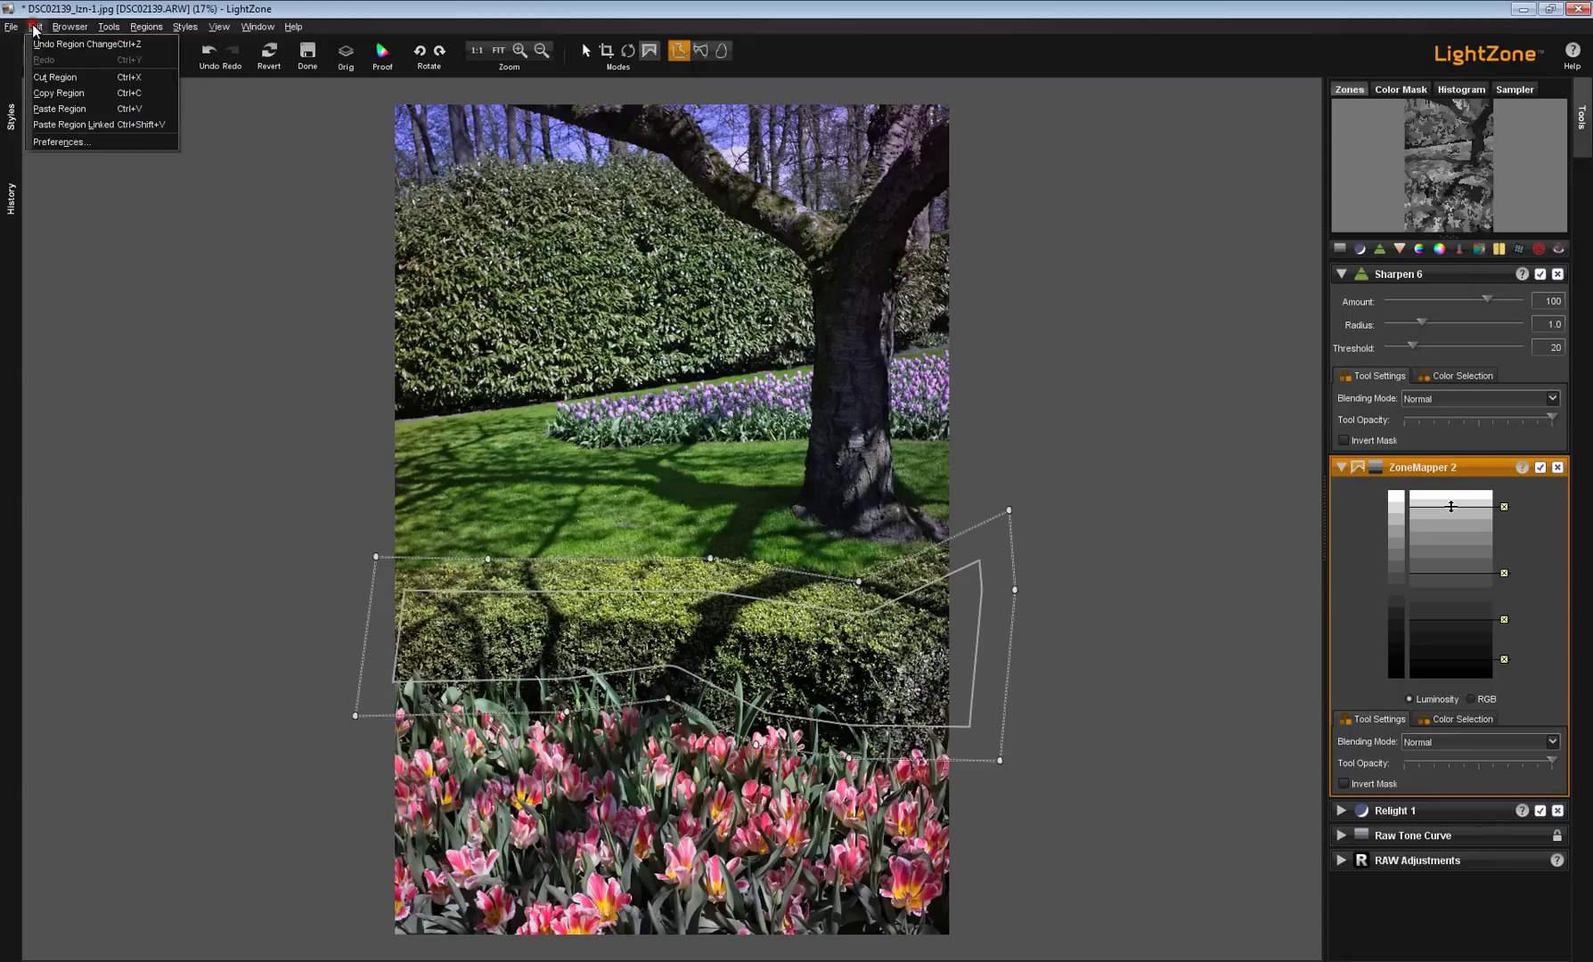
Step: Copy Region from ZoneMapper 2, then Paste Region Linked onto Sharpen 6 and select it
click(82, 92)
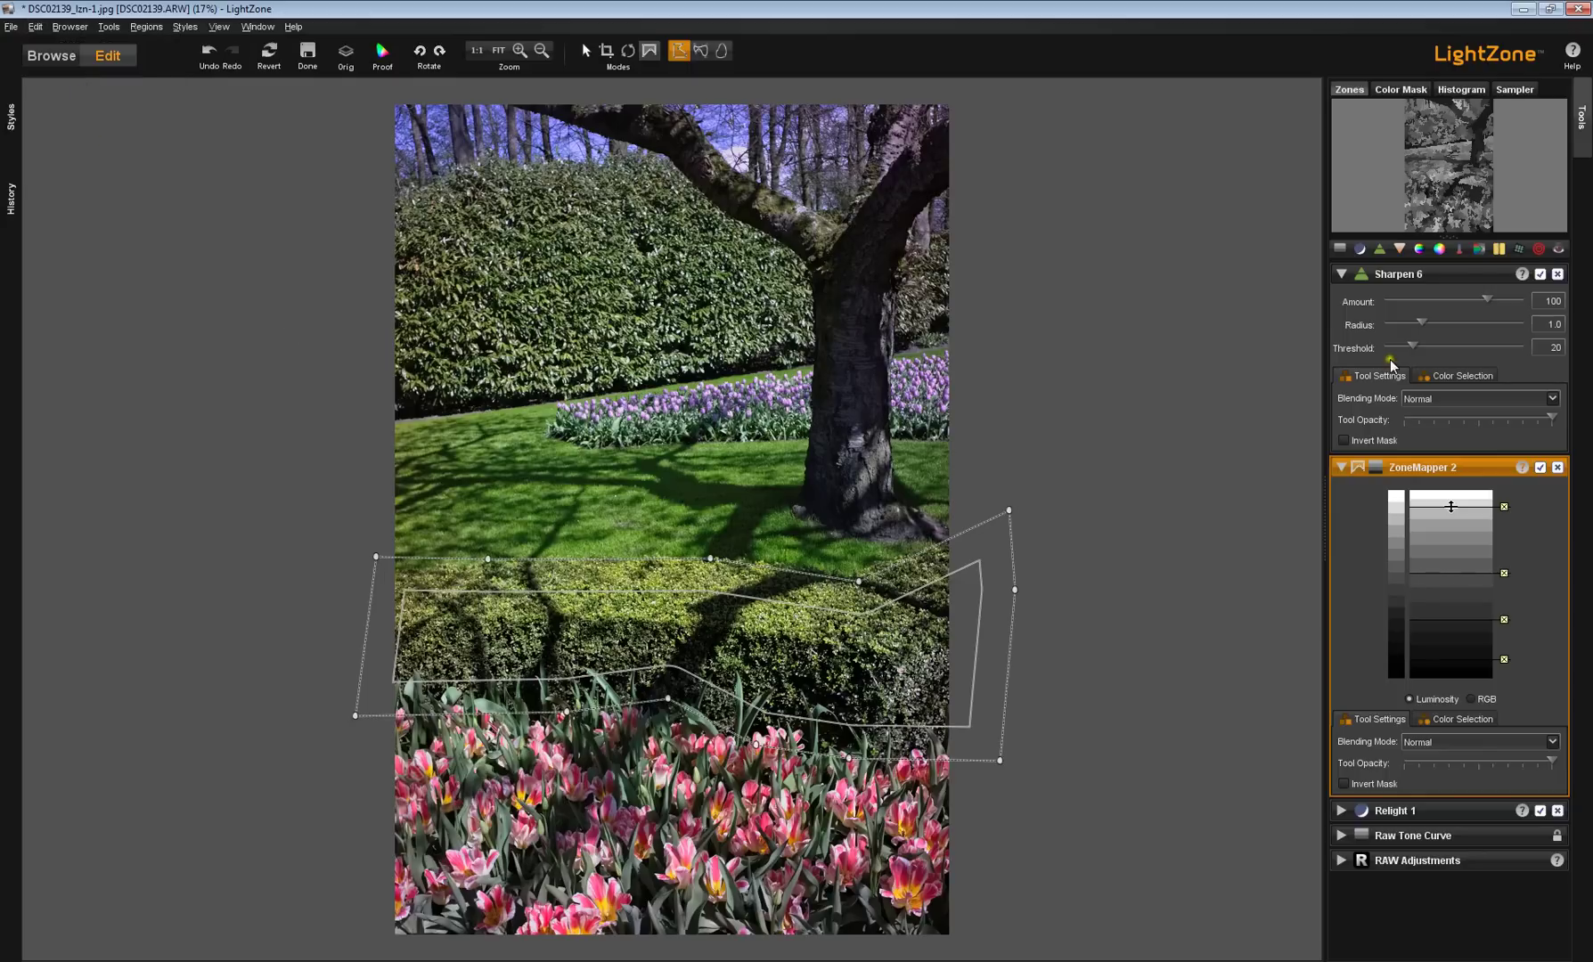
click(1472, 273)
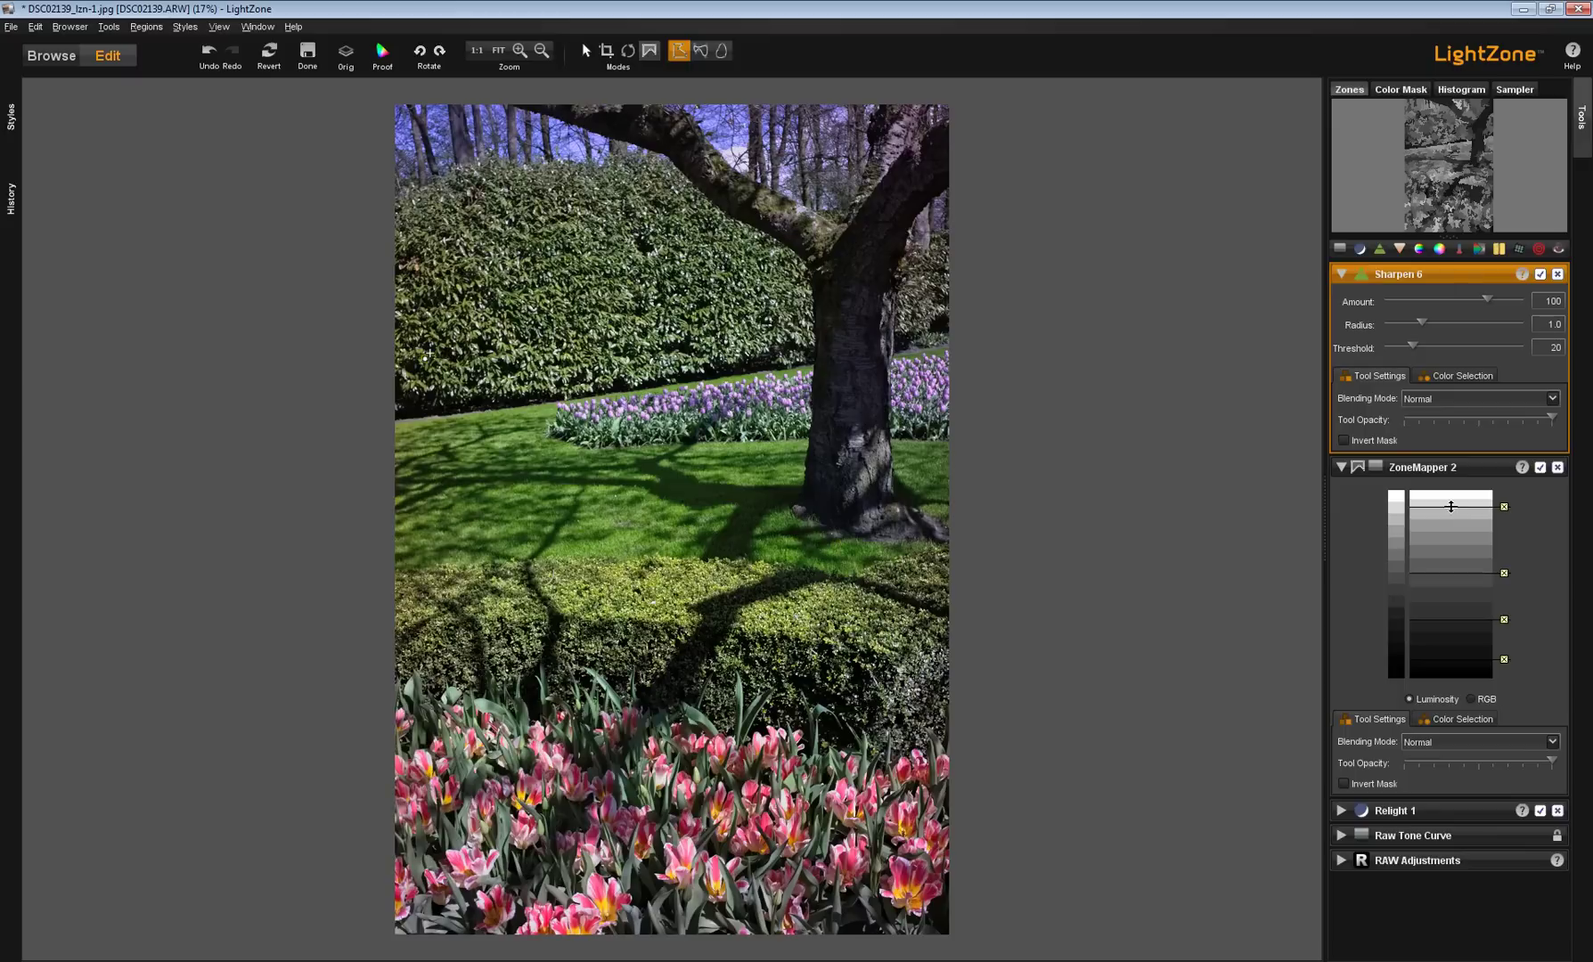
click(35, 27)
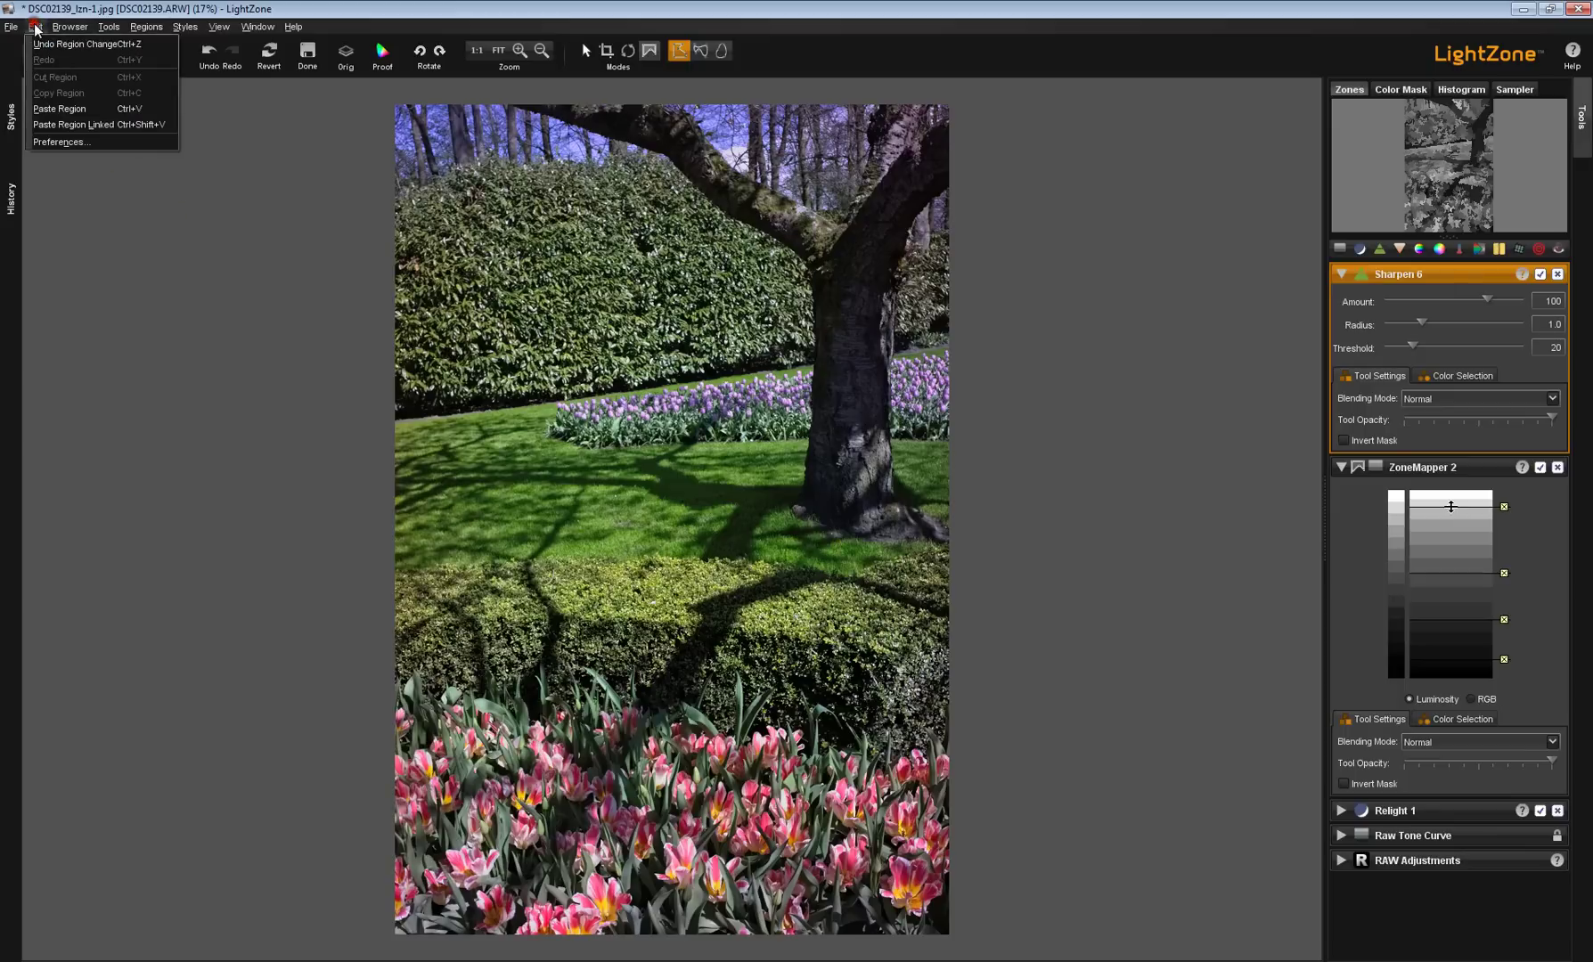
click(59, 108)
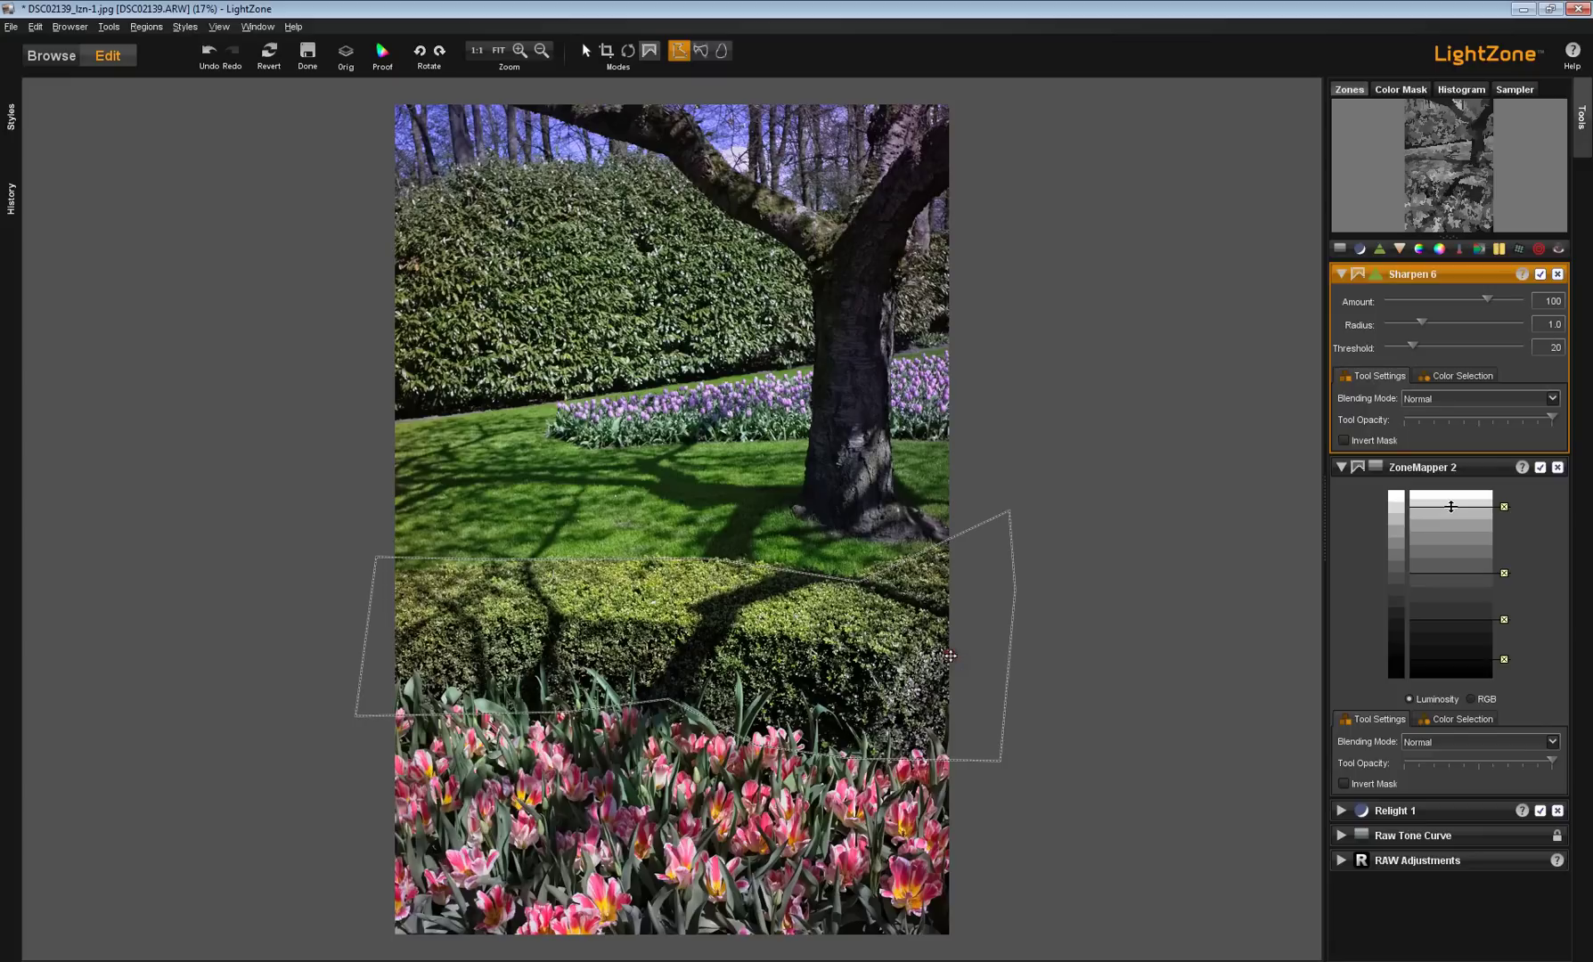
click(951, 656)
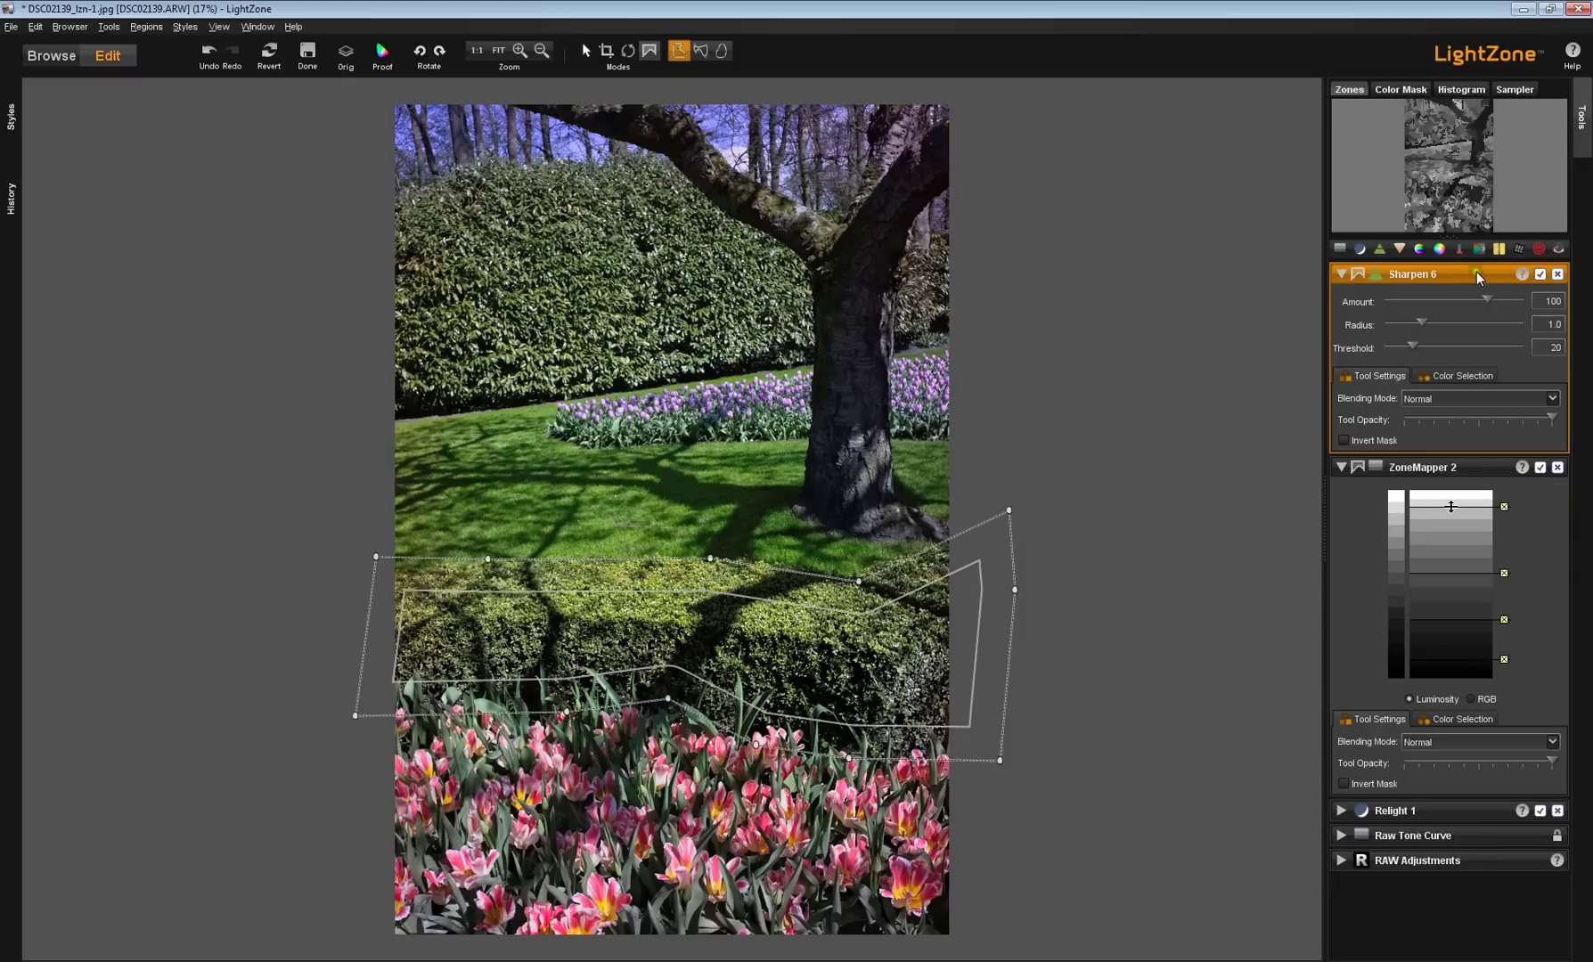
click(1482, 467)
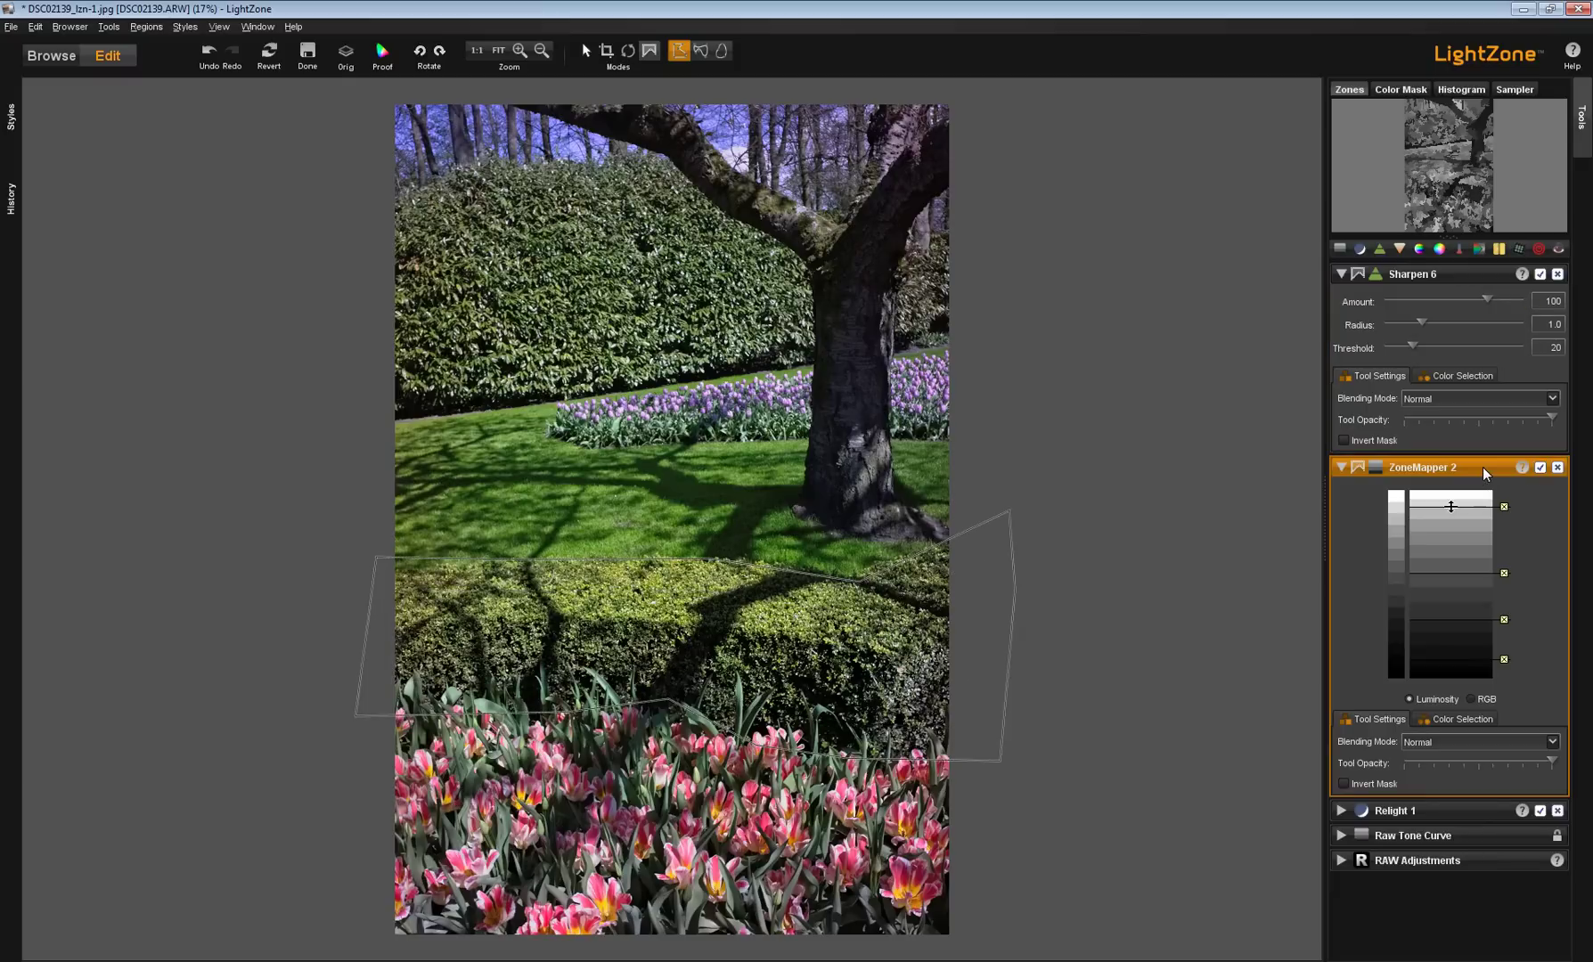
click(946, 682)
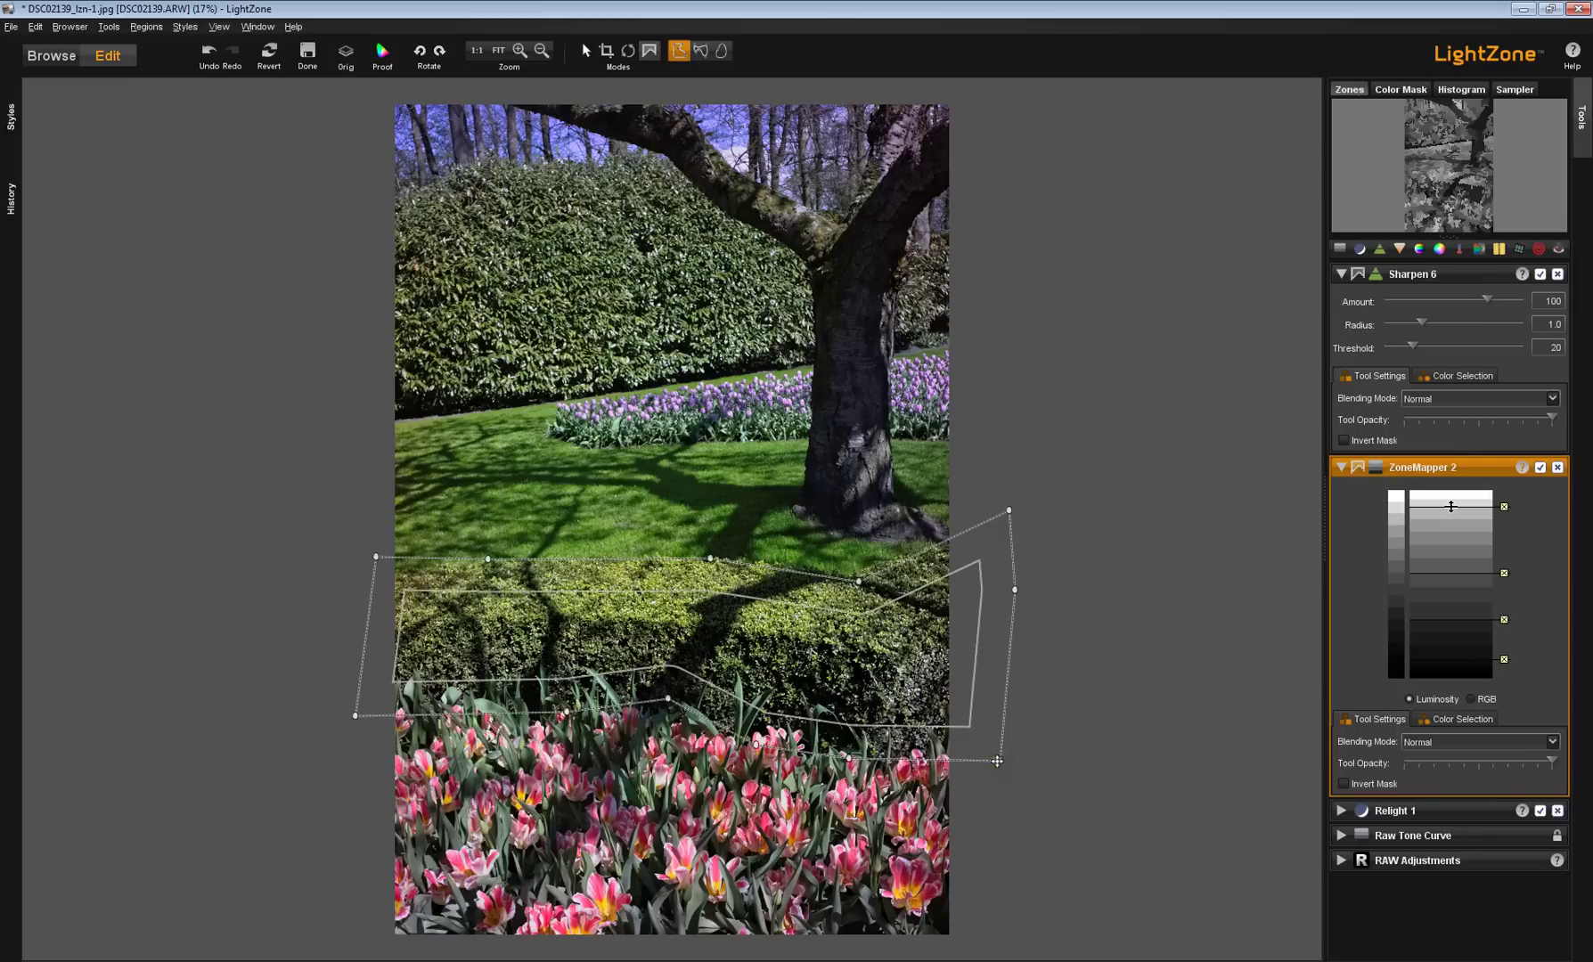
drag(997, 761, 942, 757)
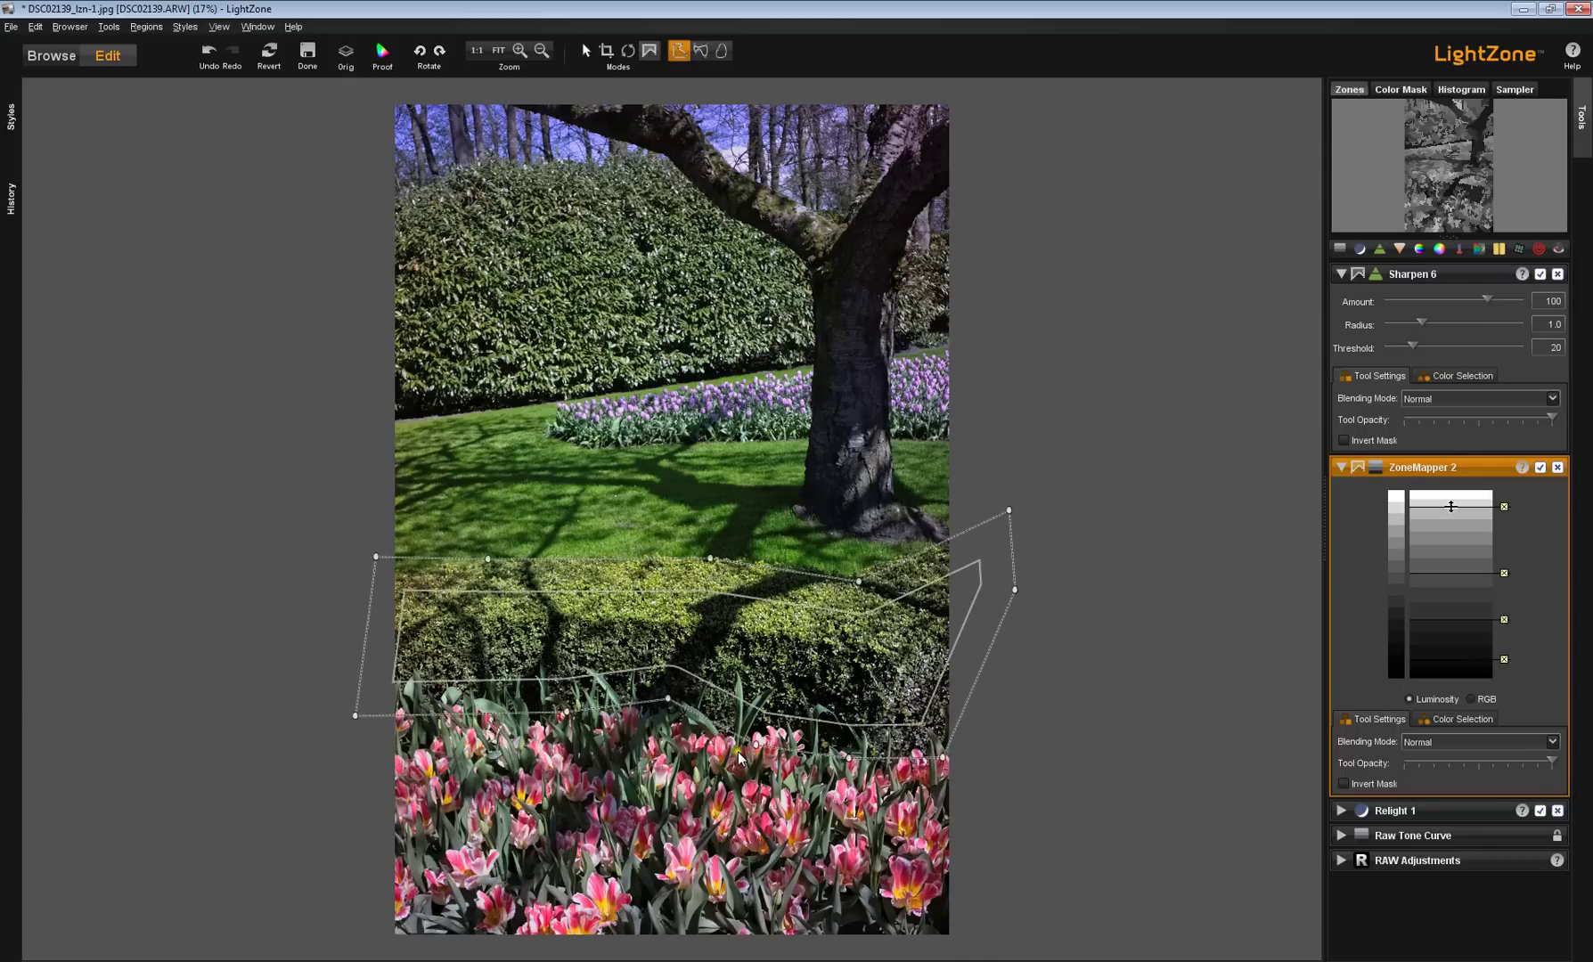
click(768, 757)
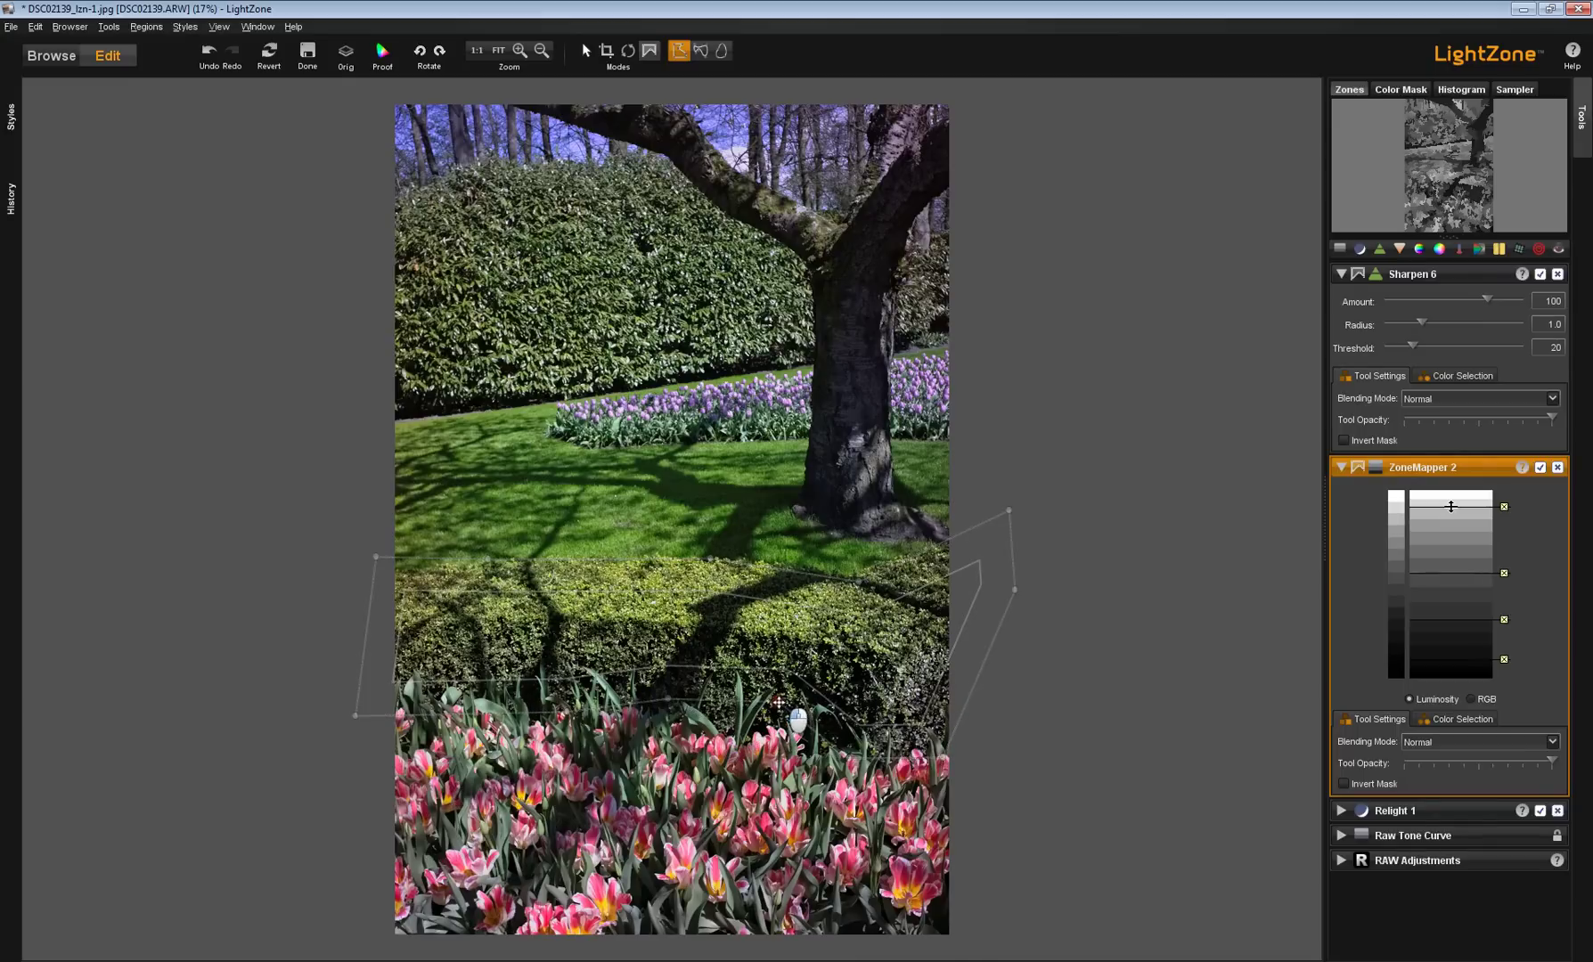
click(1014, 515)
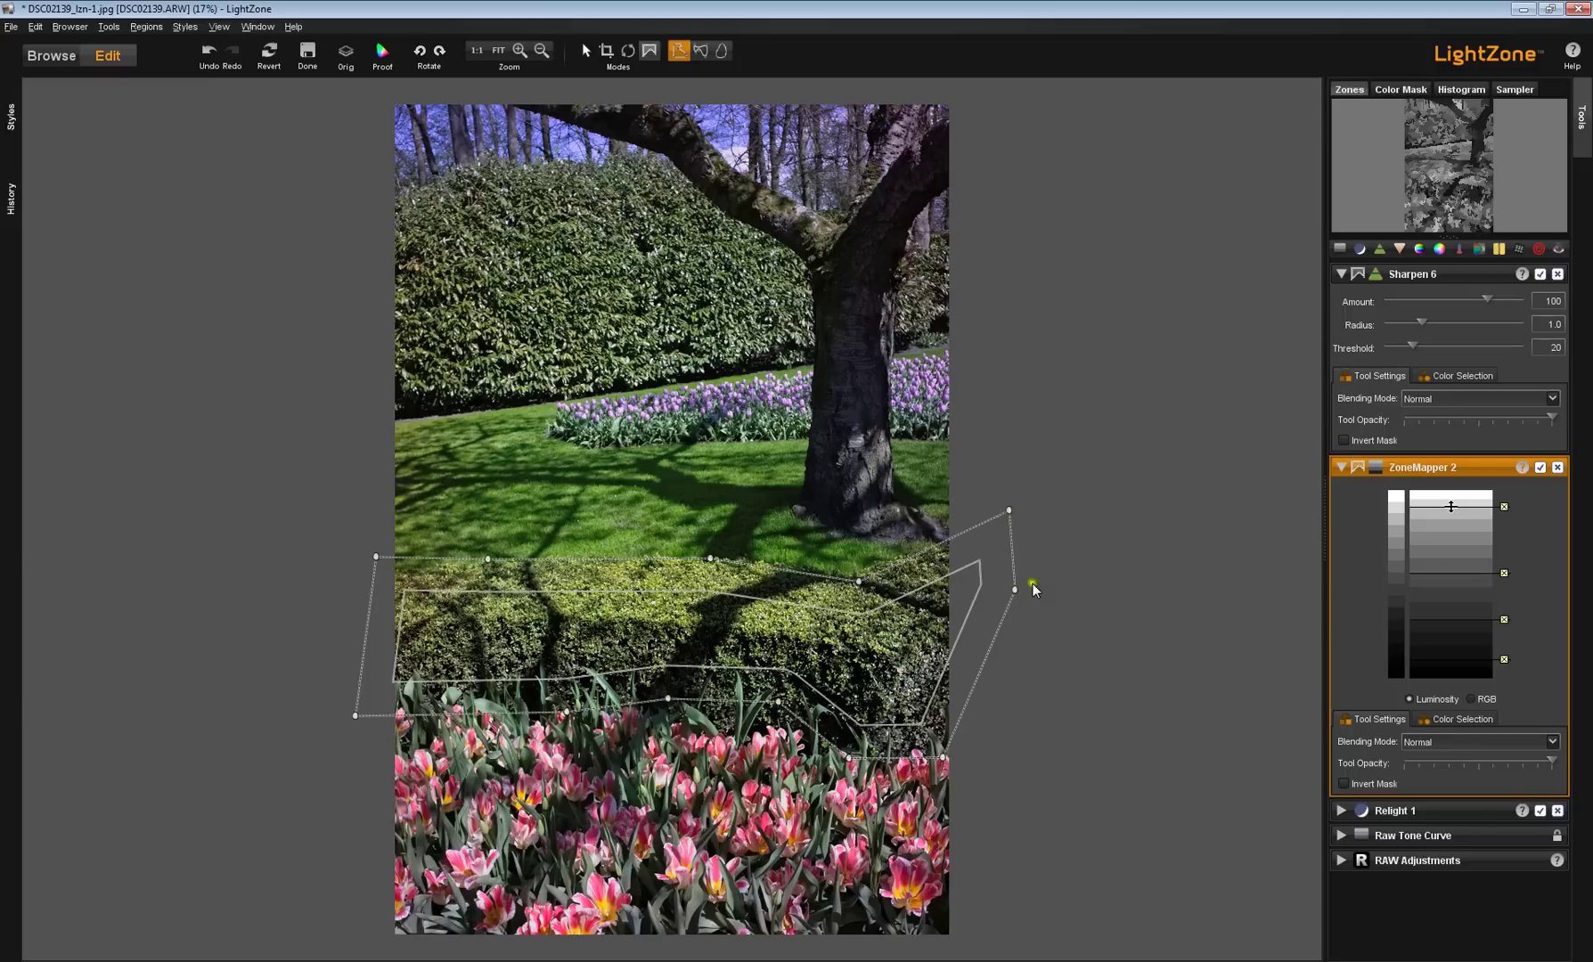
click(496, 606)
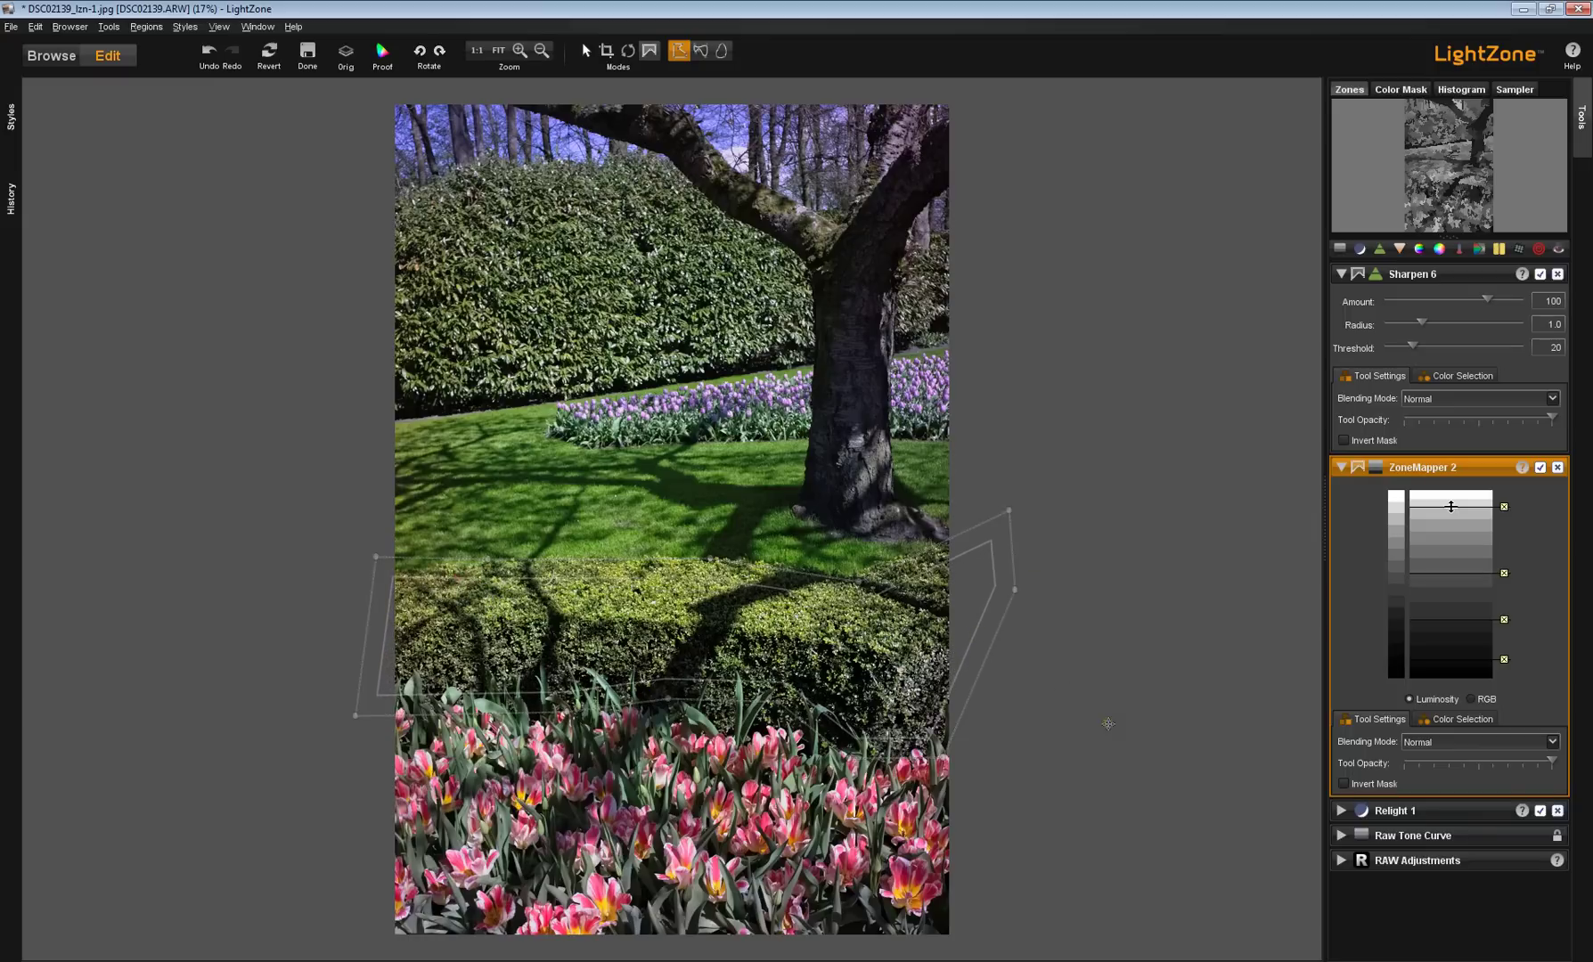
click(1473, 270)
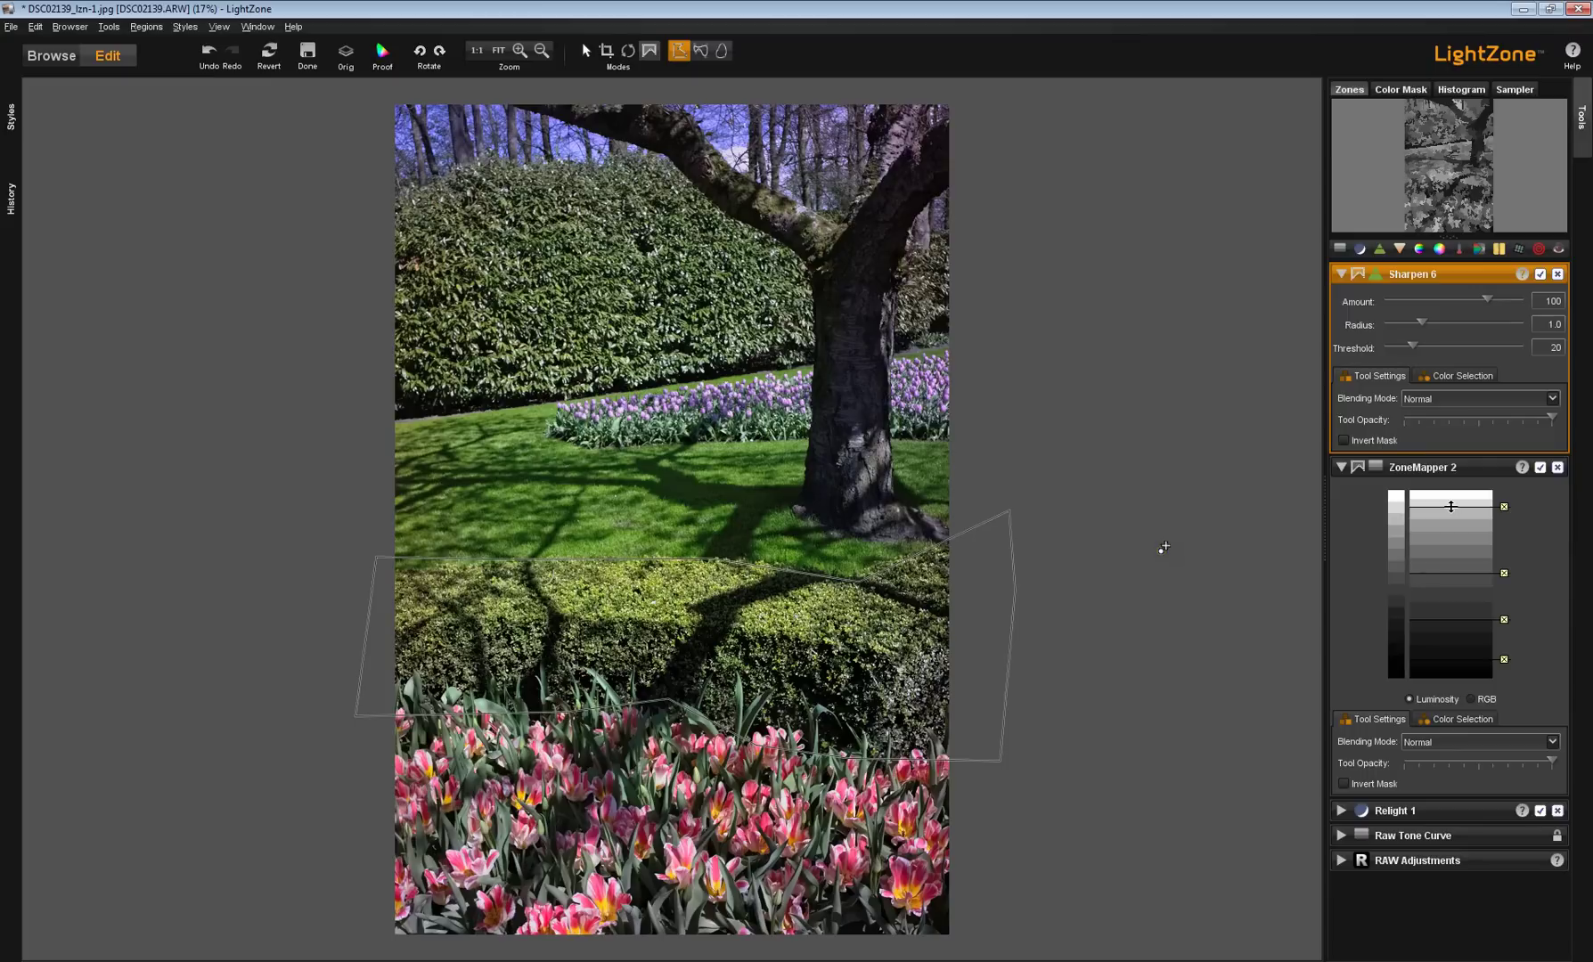
click(1490, 466)
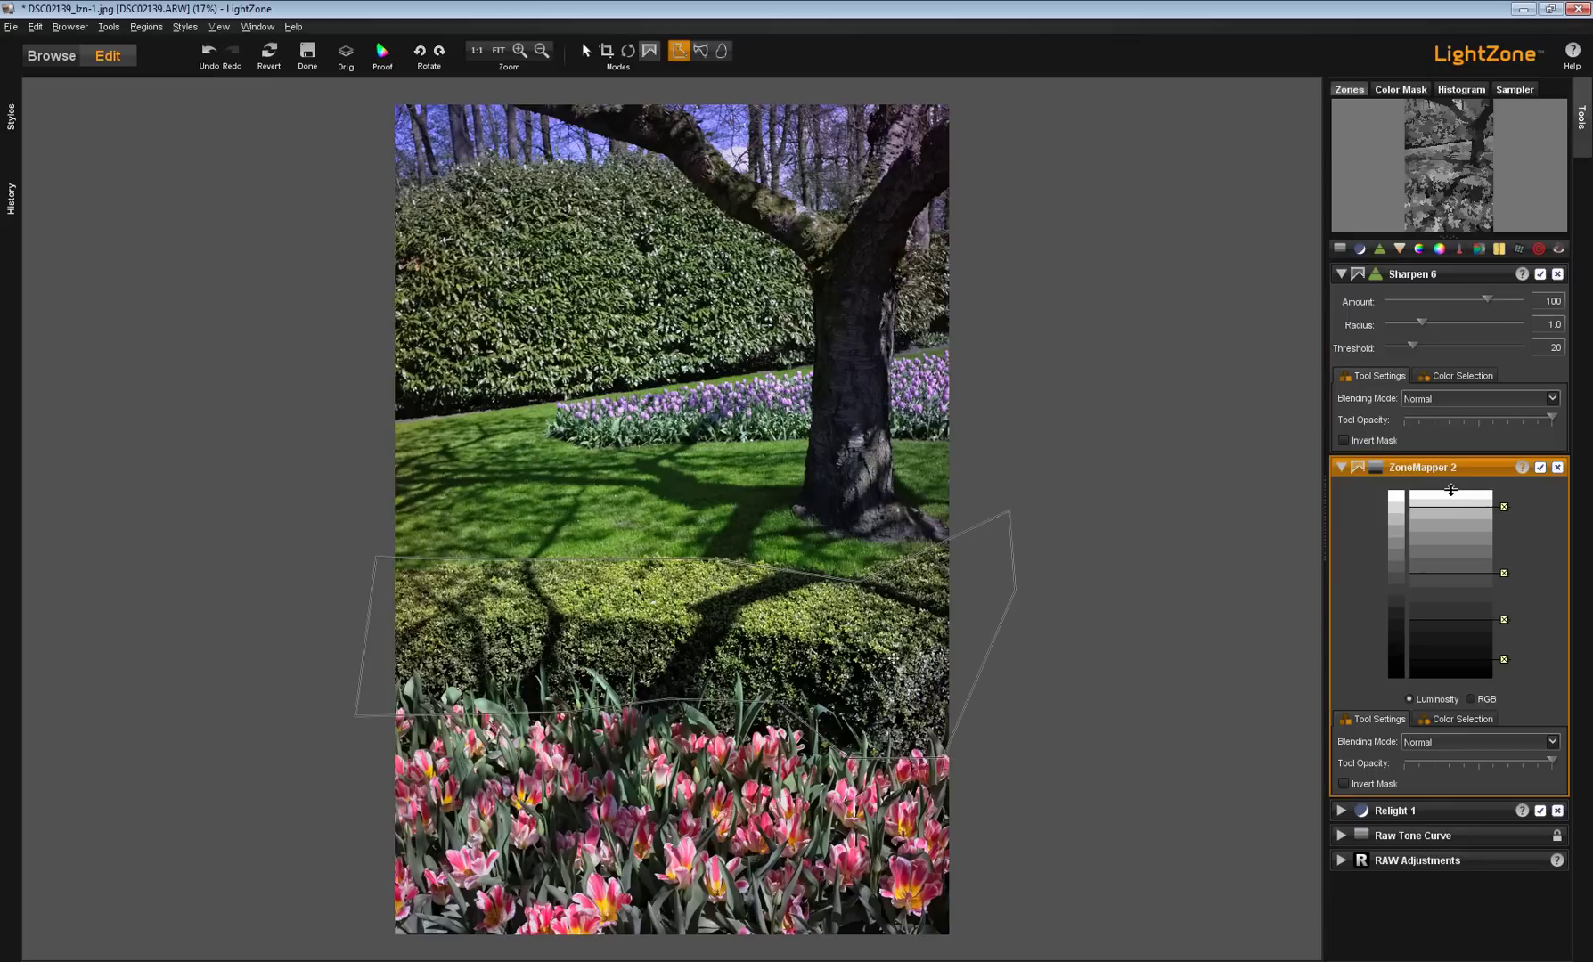
click(894, 660)
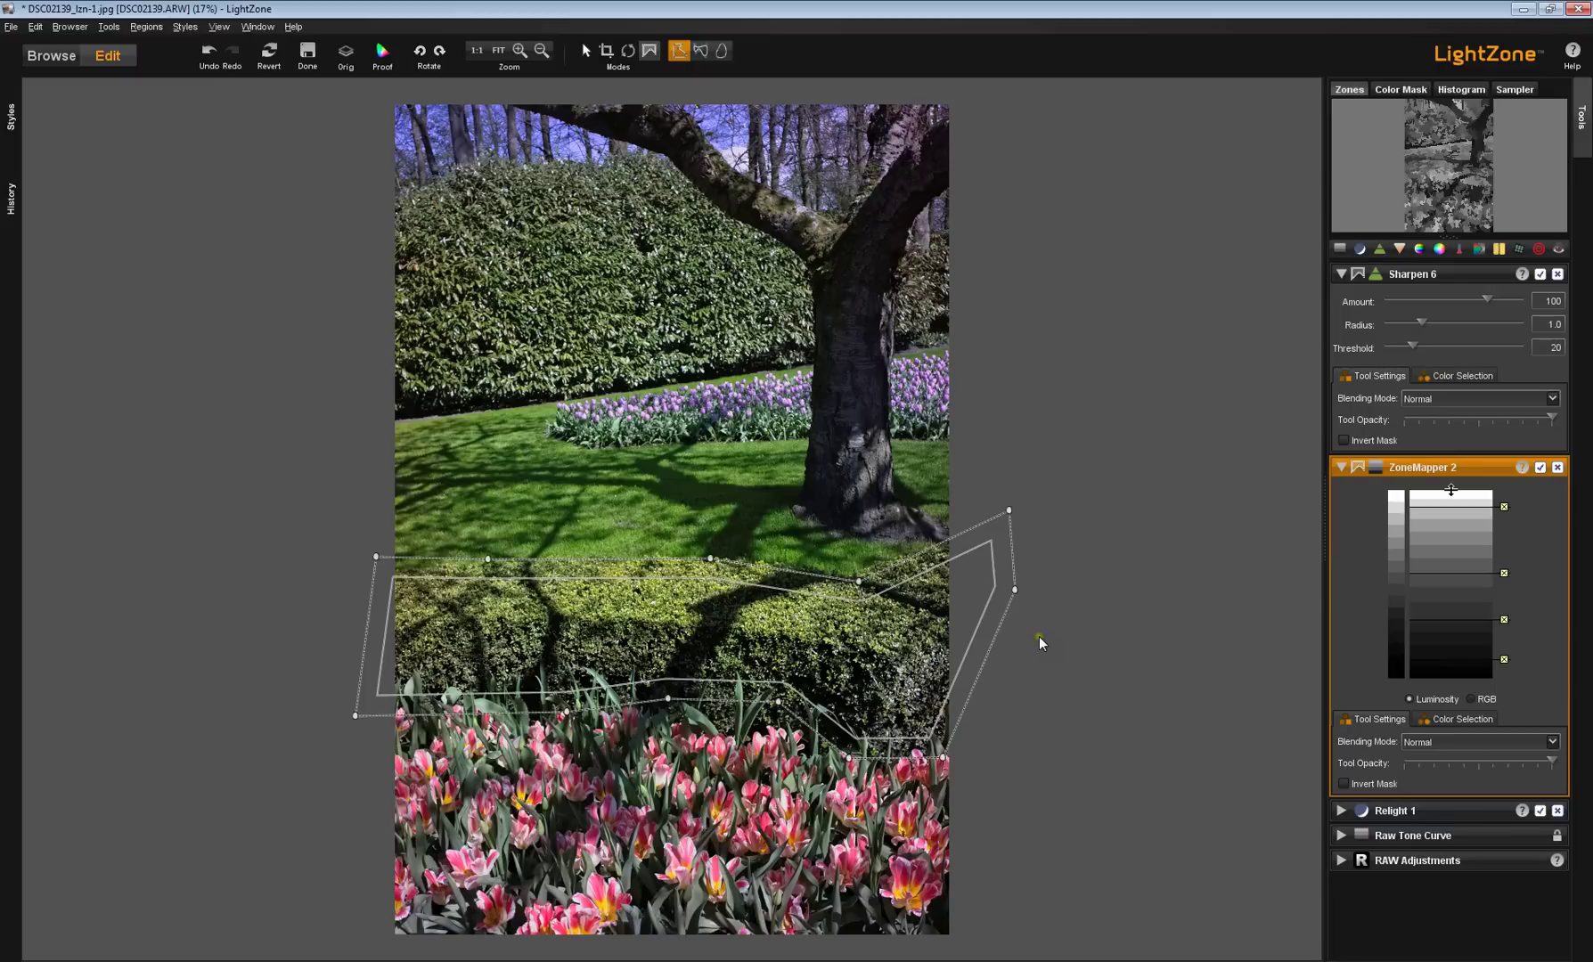
Step: Delete the linked hedge region from Sharpen 6, then reselect ZoneMapper 2
click(1482, 269)
right_click(981, 688)
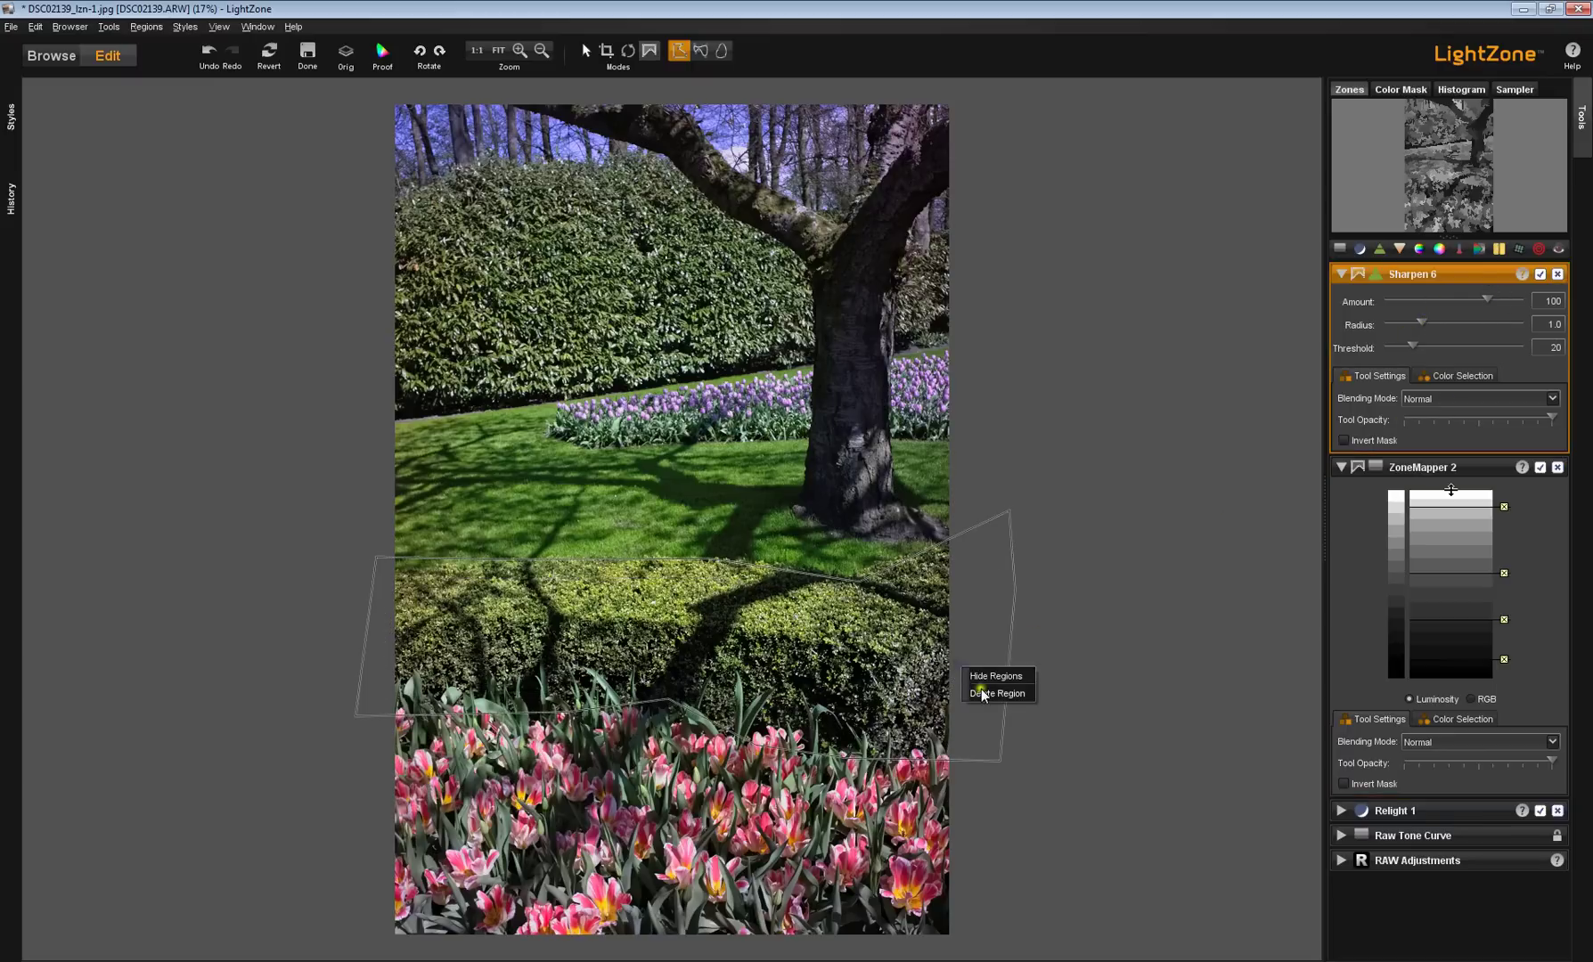
click(990, 692)
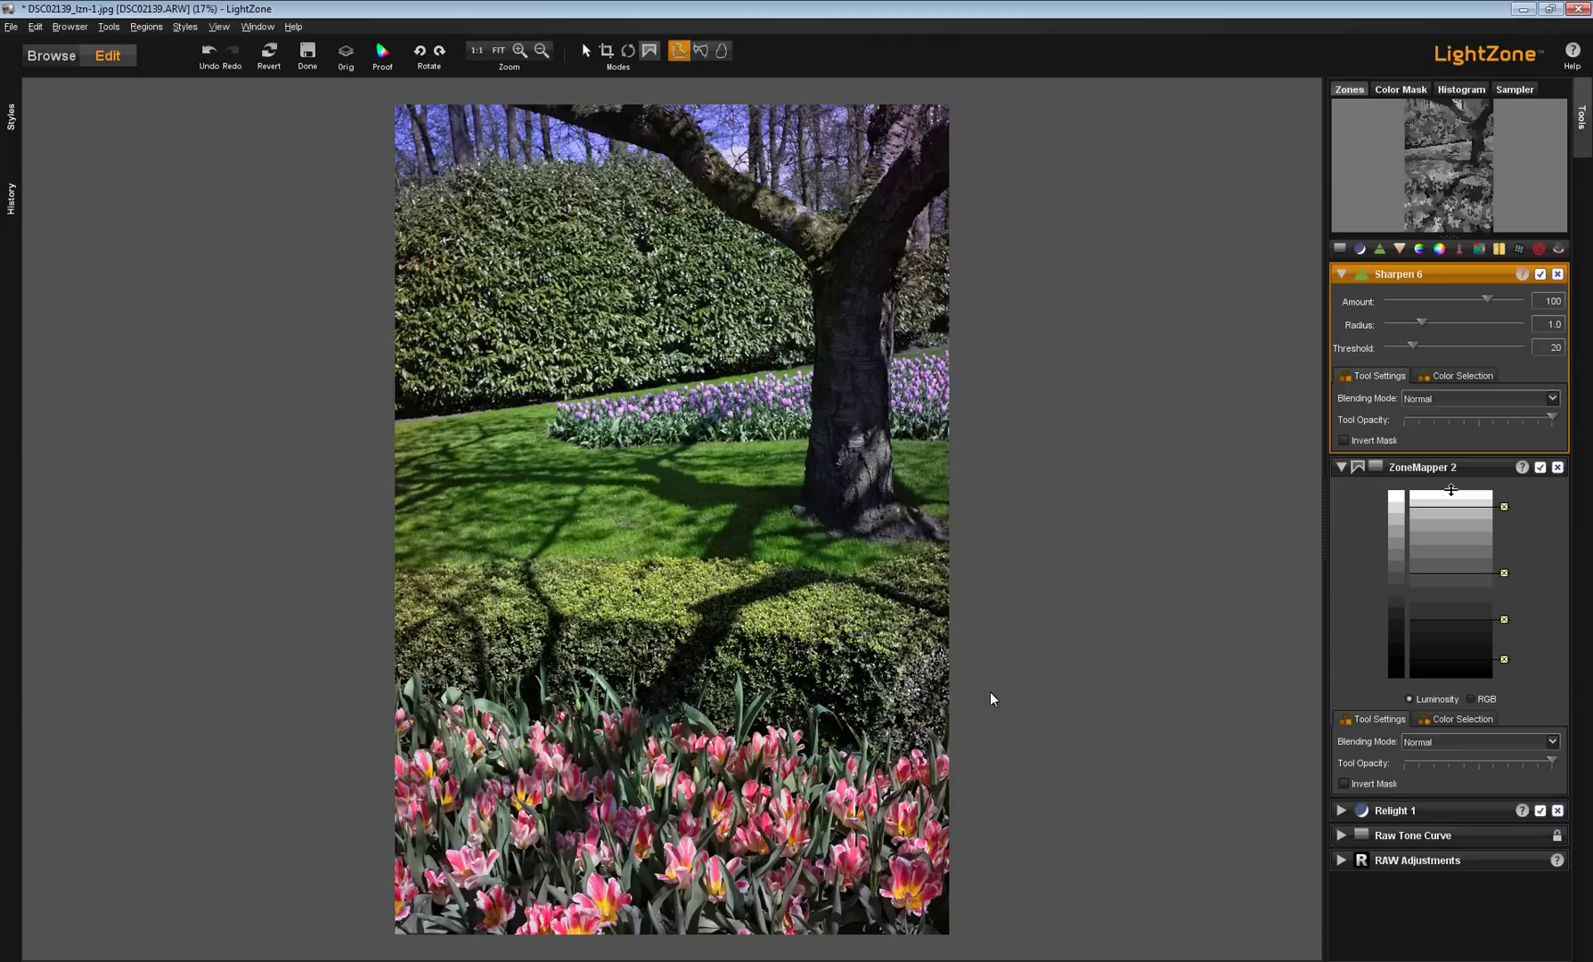
click(1478, 467)
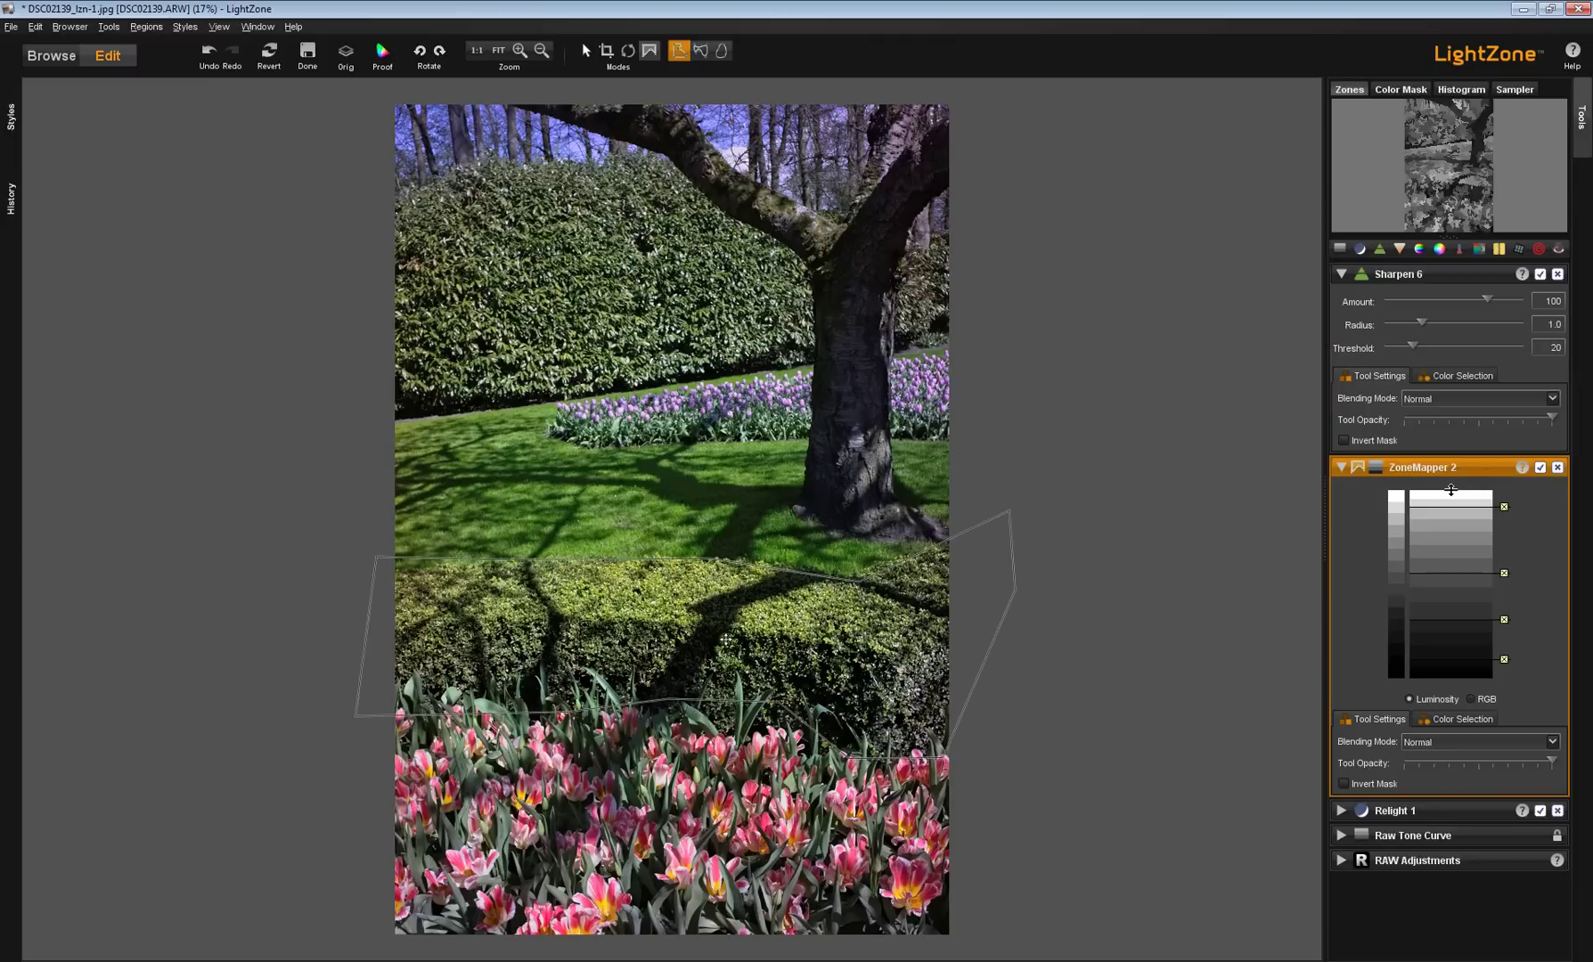
Step: Copy ZoneMapper 2's hedge region and paste it linked into Sharpen 6 again
click(726, 639)
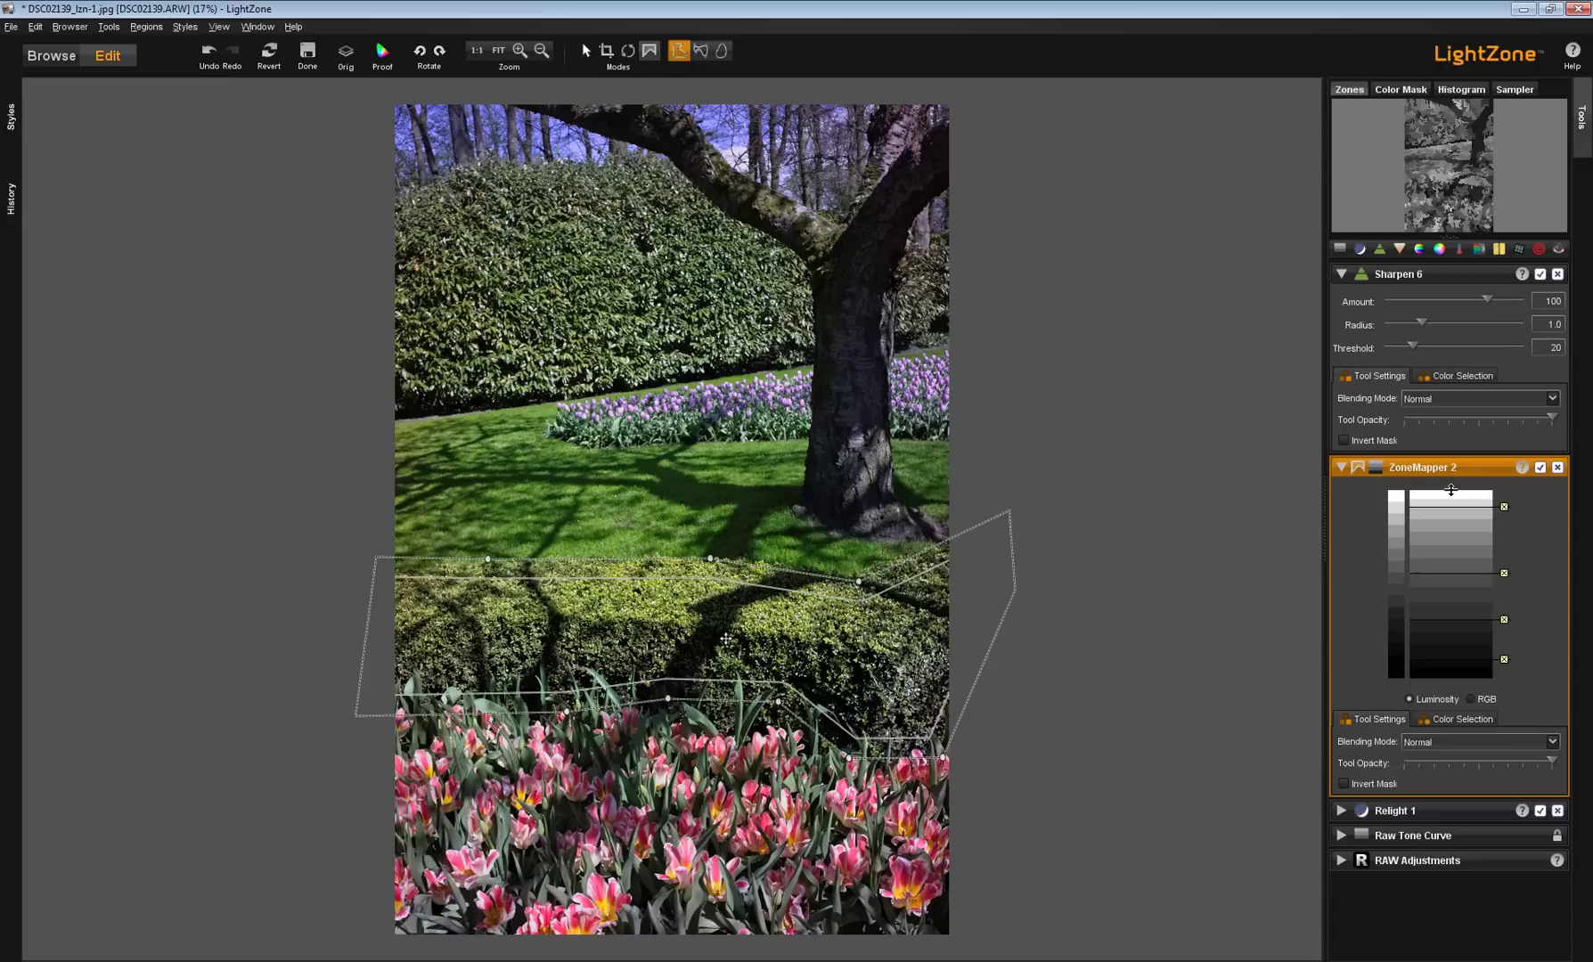
click(38, 27)
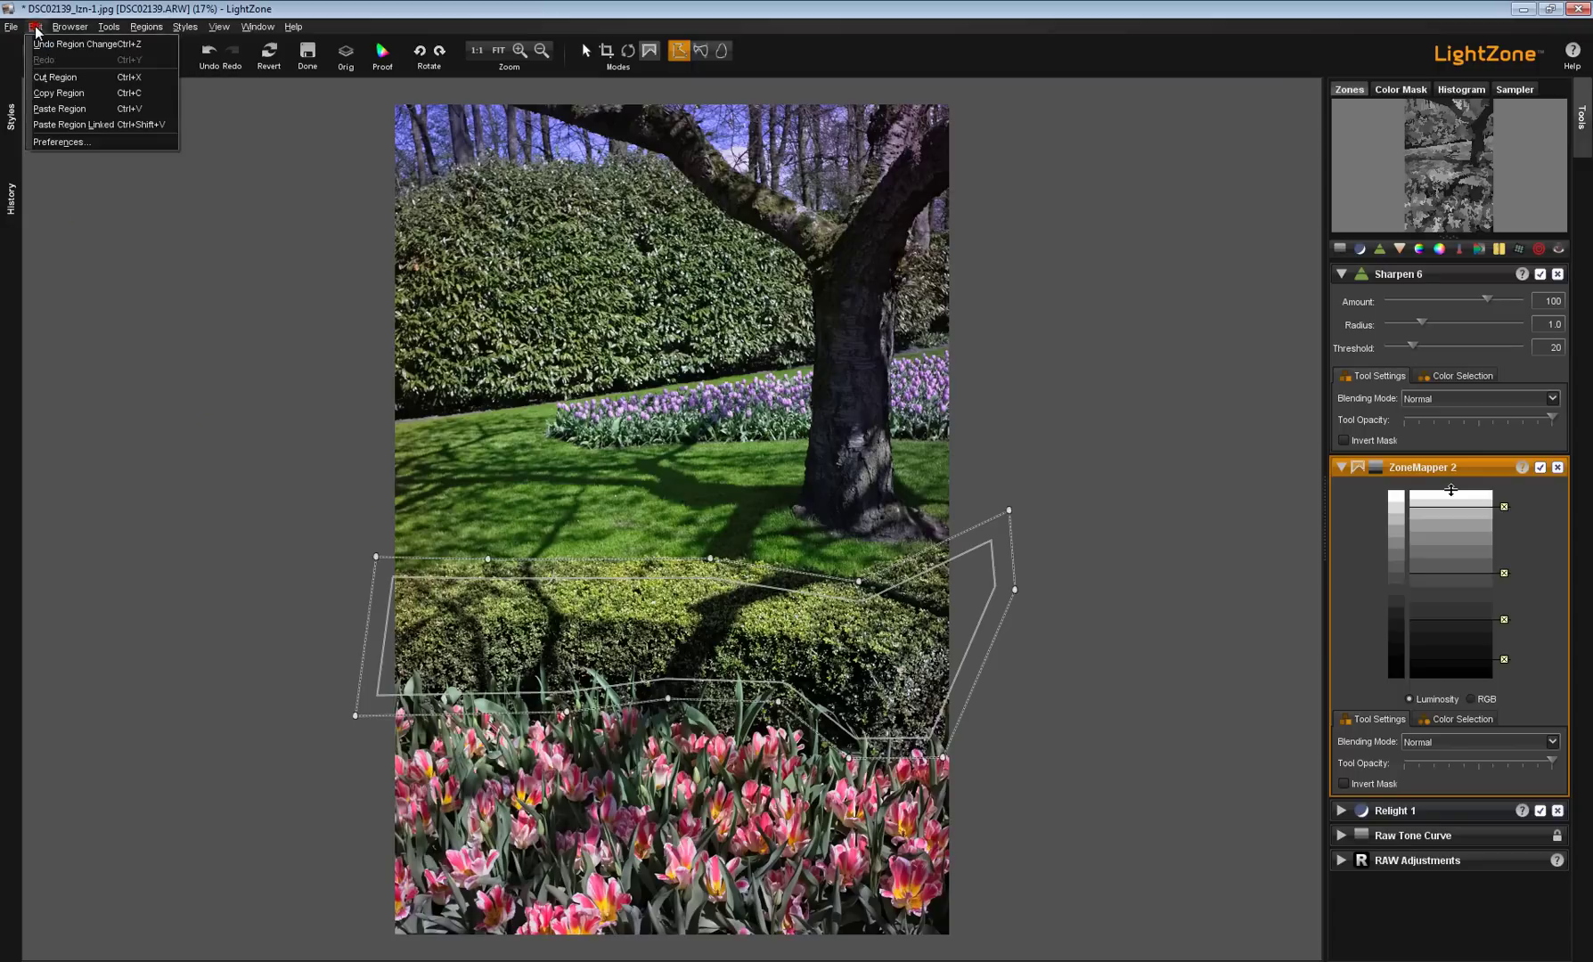
click(55, 95)
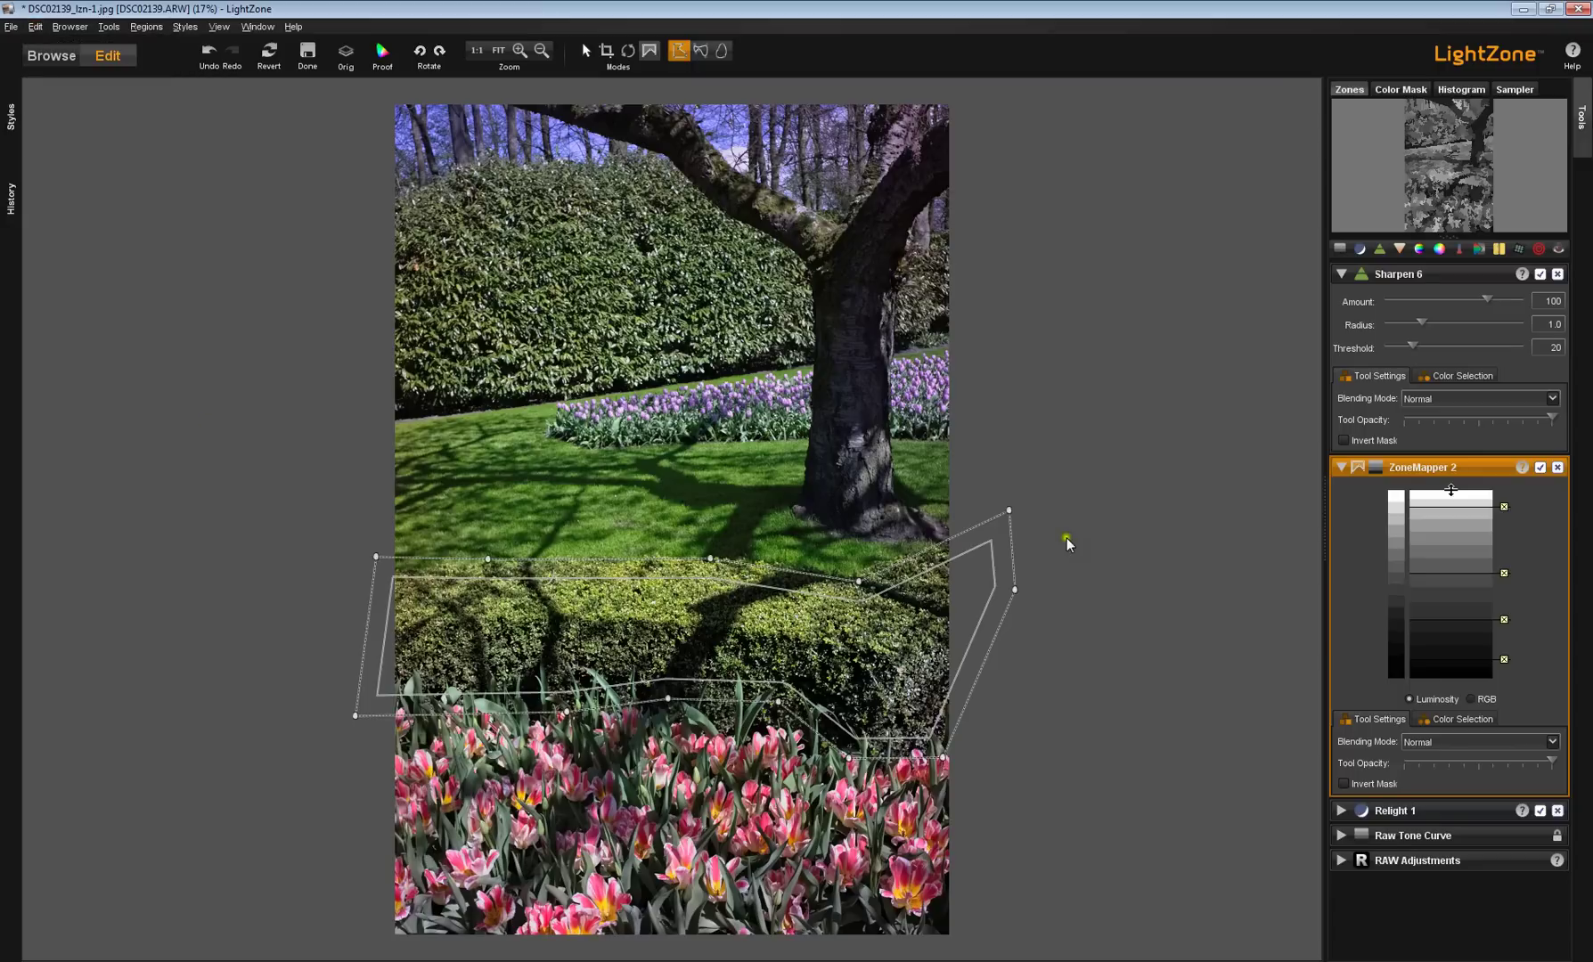
click(1463, 274)
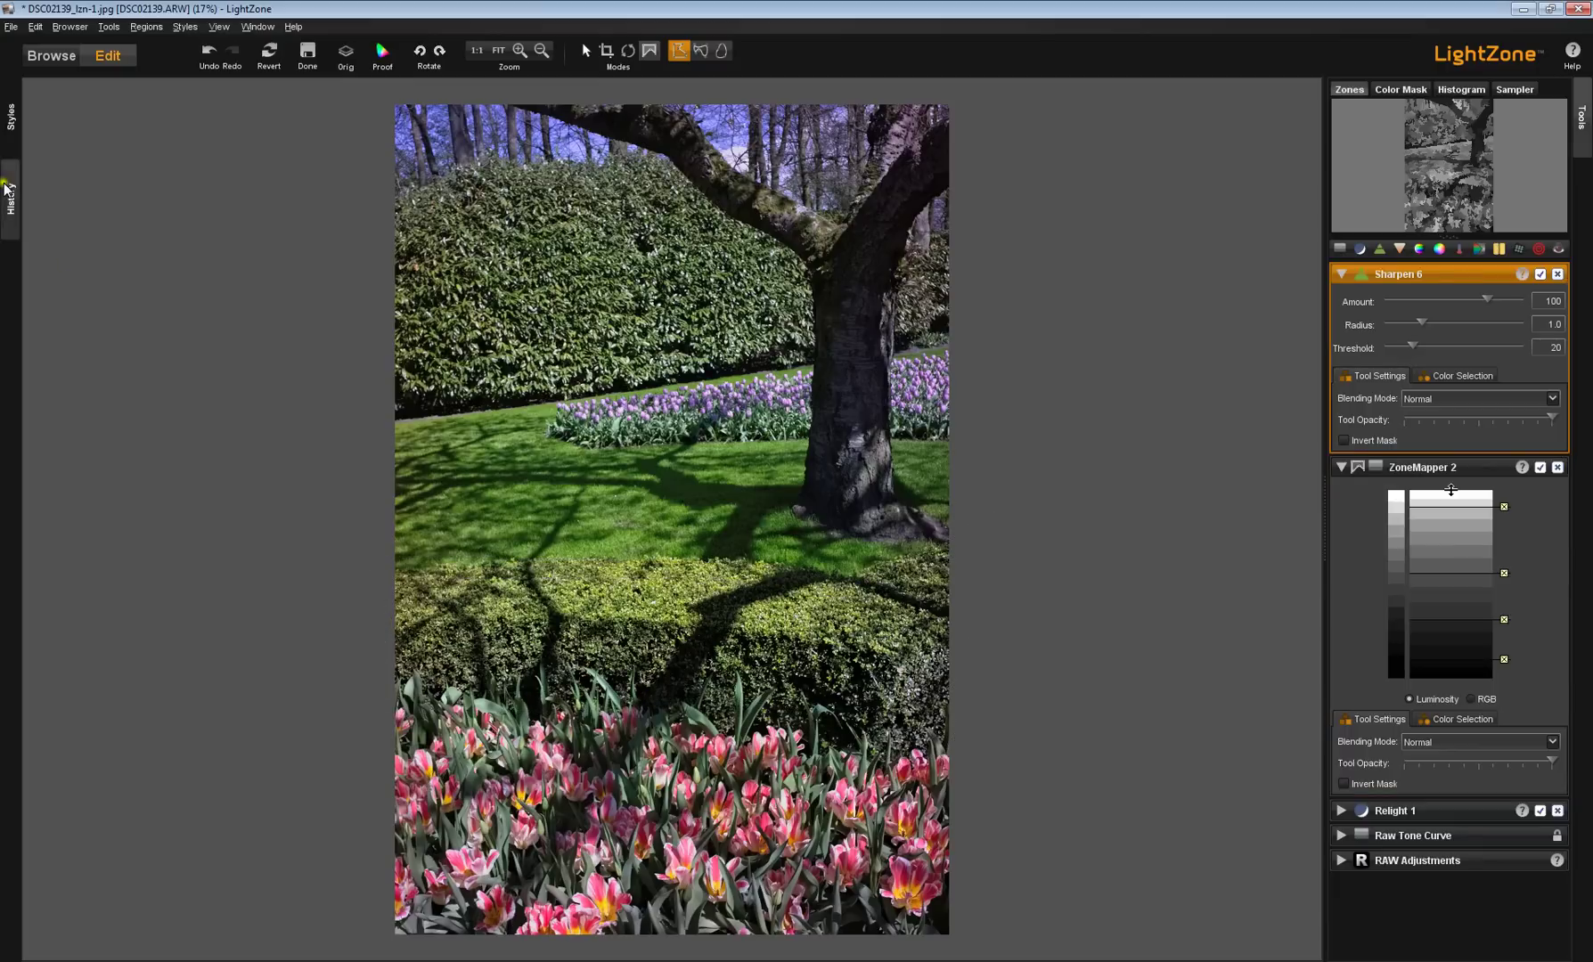
click(33, 27)
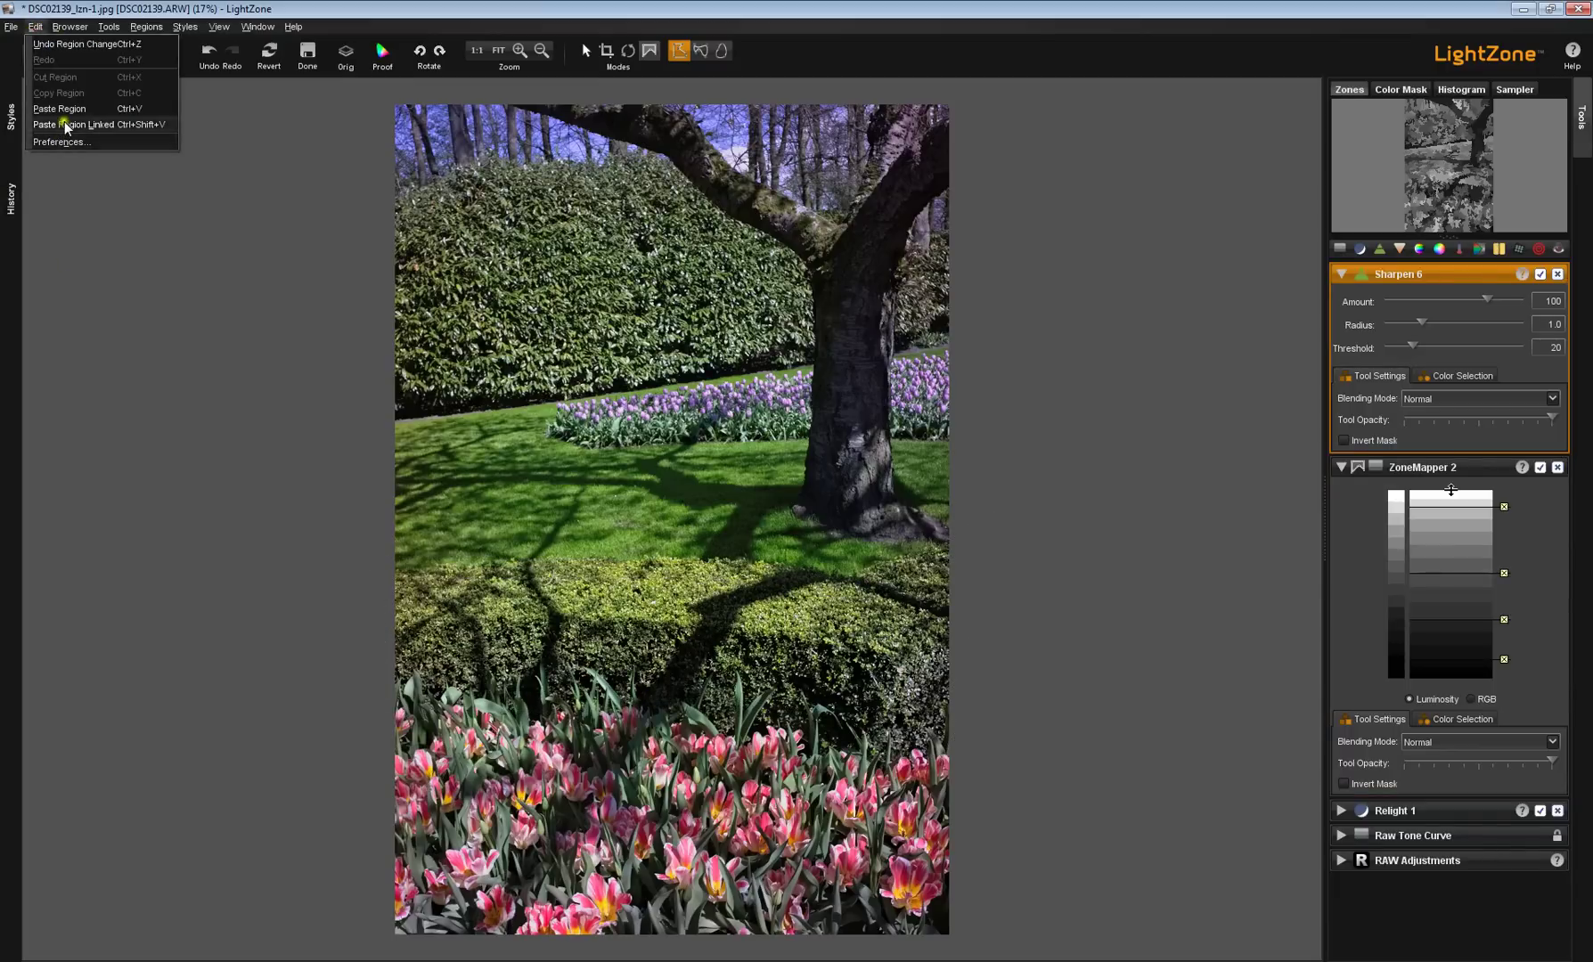
click(144, 123)
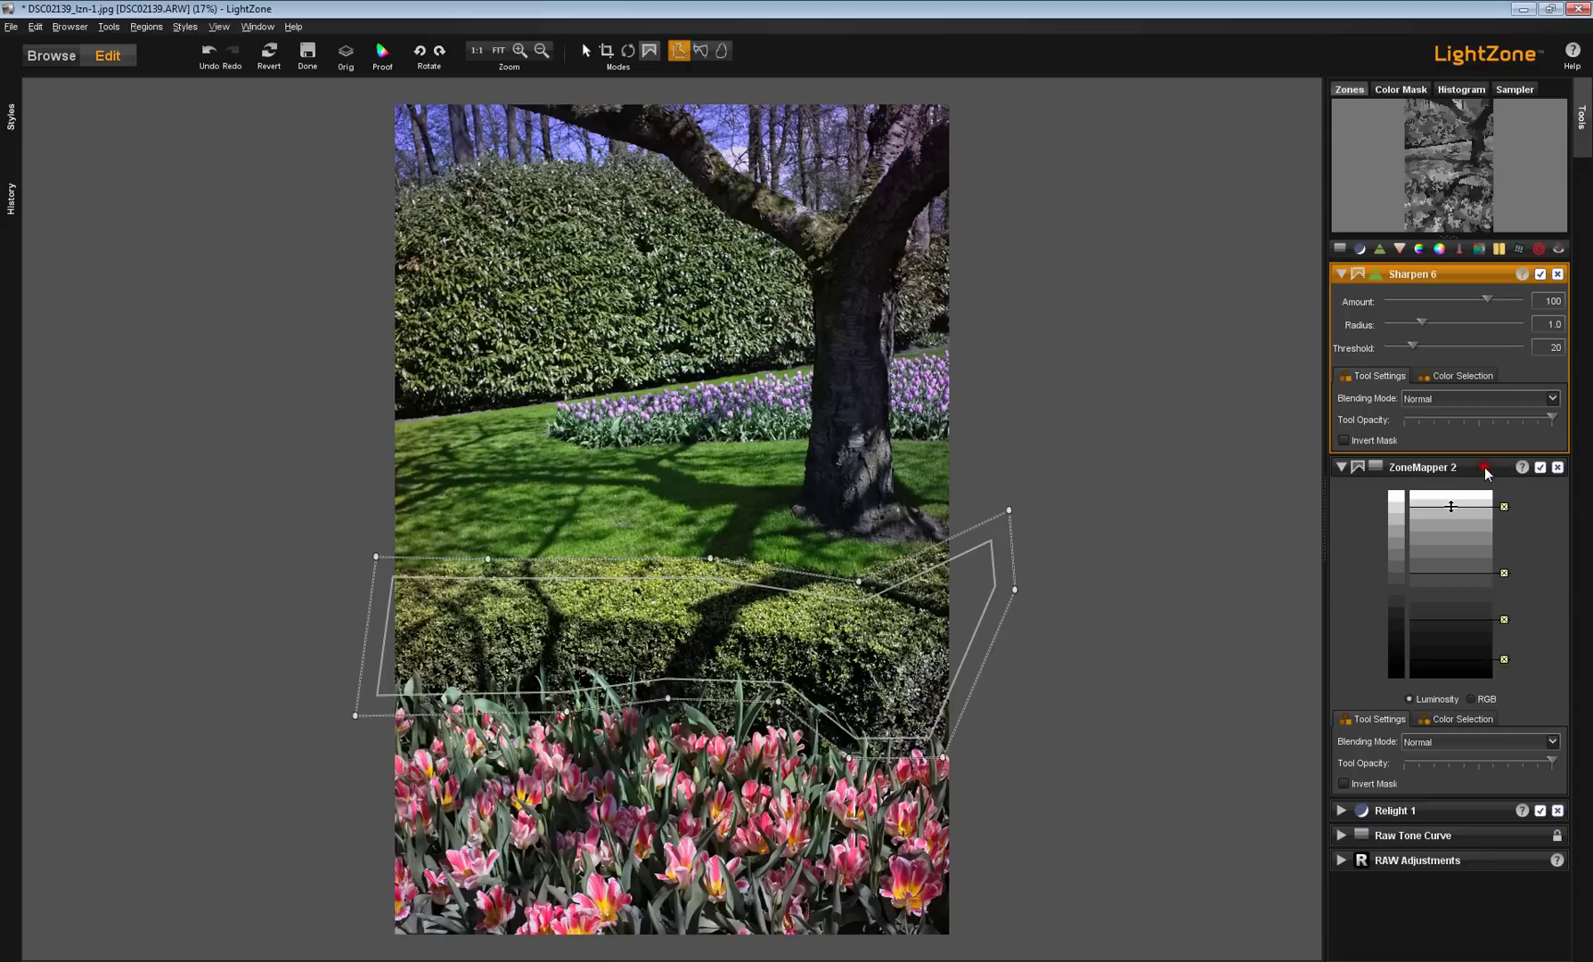
Step: Drag ZoneMapper 2's top-right and upper points onto the lawn and pull the feather toward the tree
click(1484, 467)
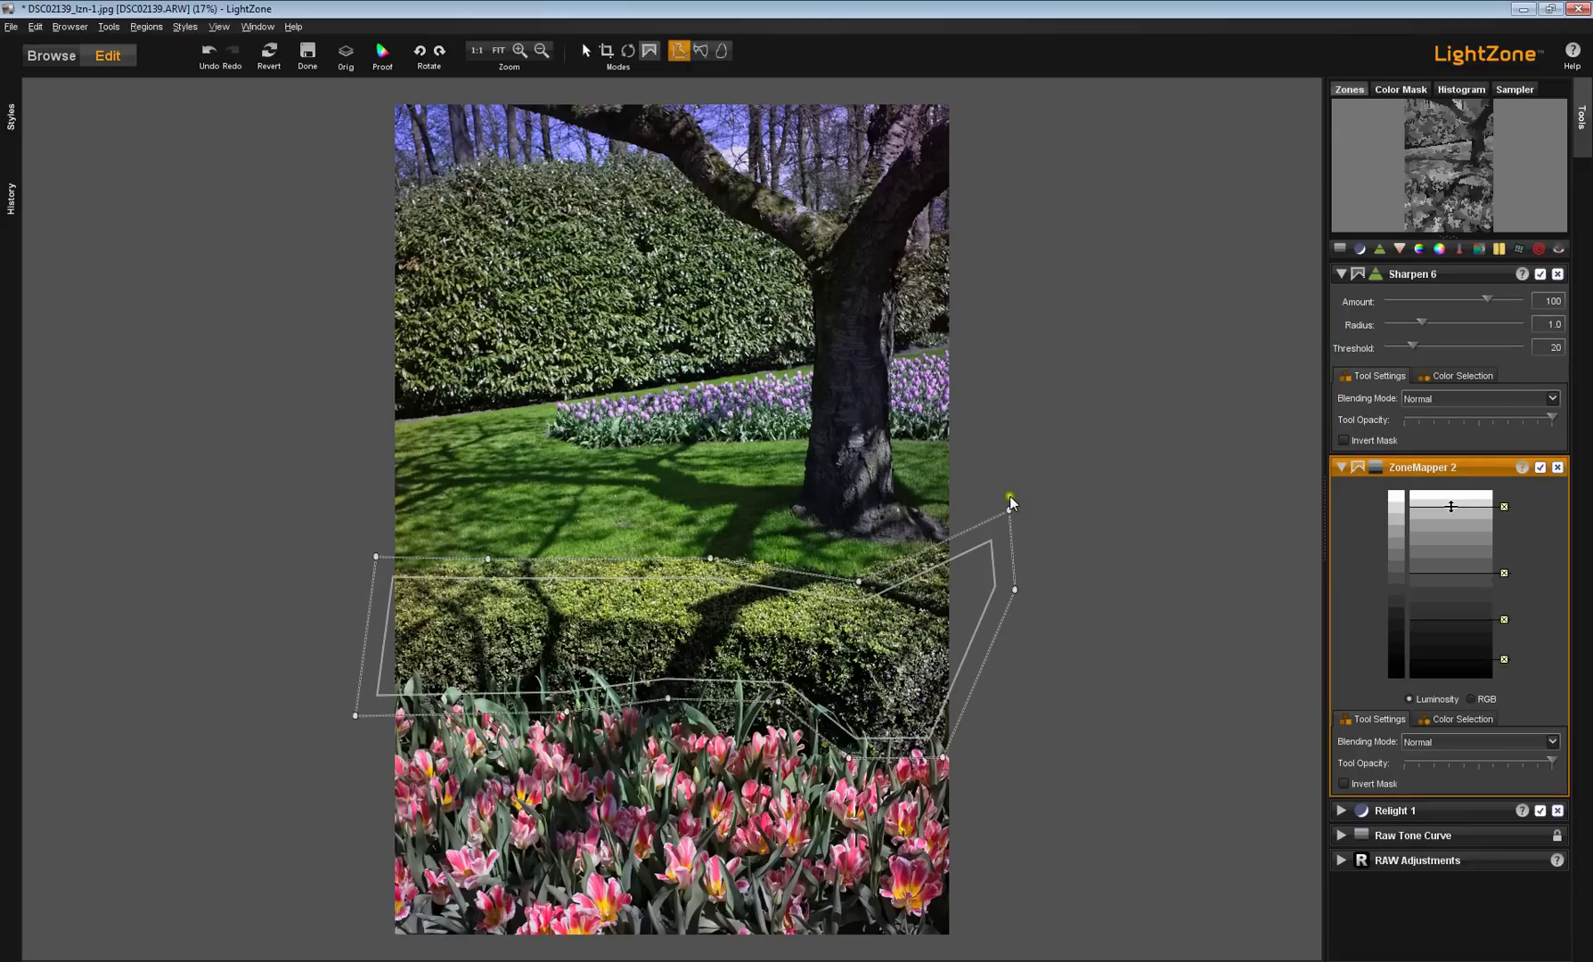
drag(1011, 509, 995, 426)
drag(858, 581, 711, 417)
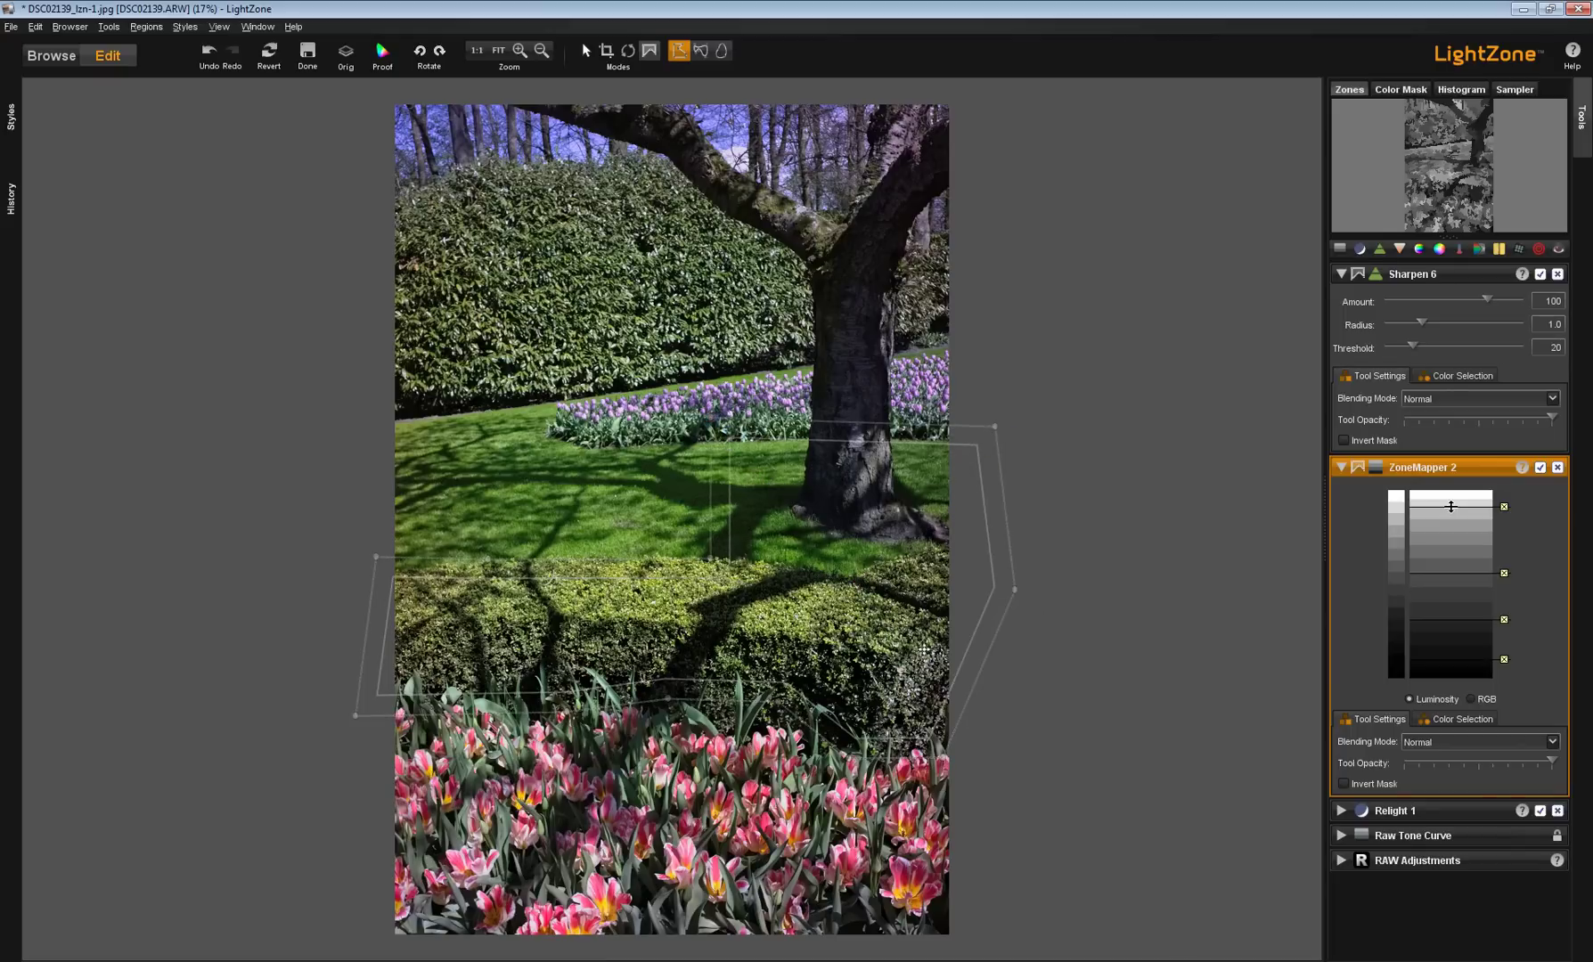
mouse_move(978, 626)
drag(978, 628, 946, 620)
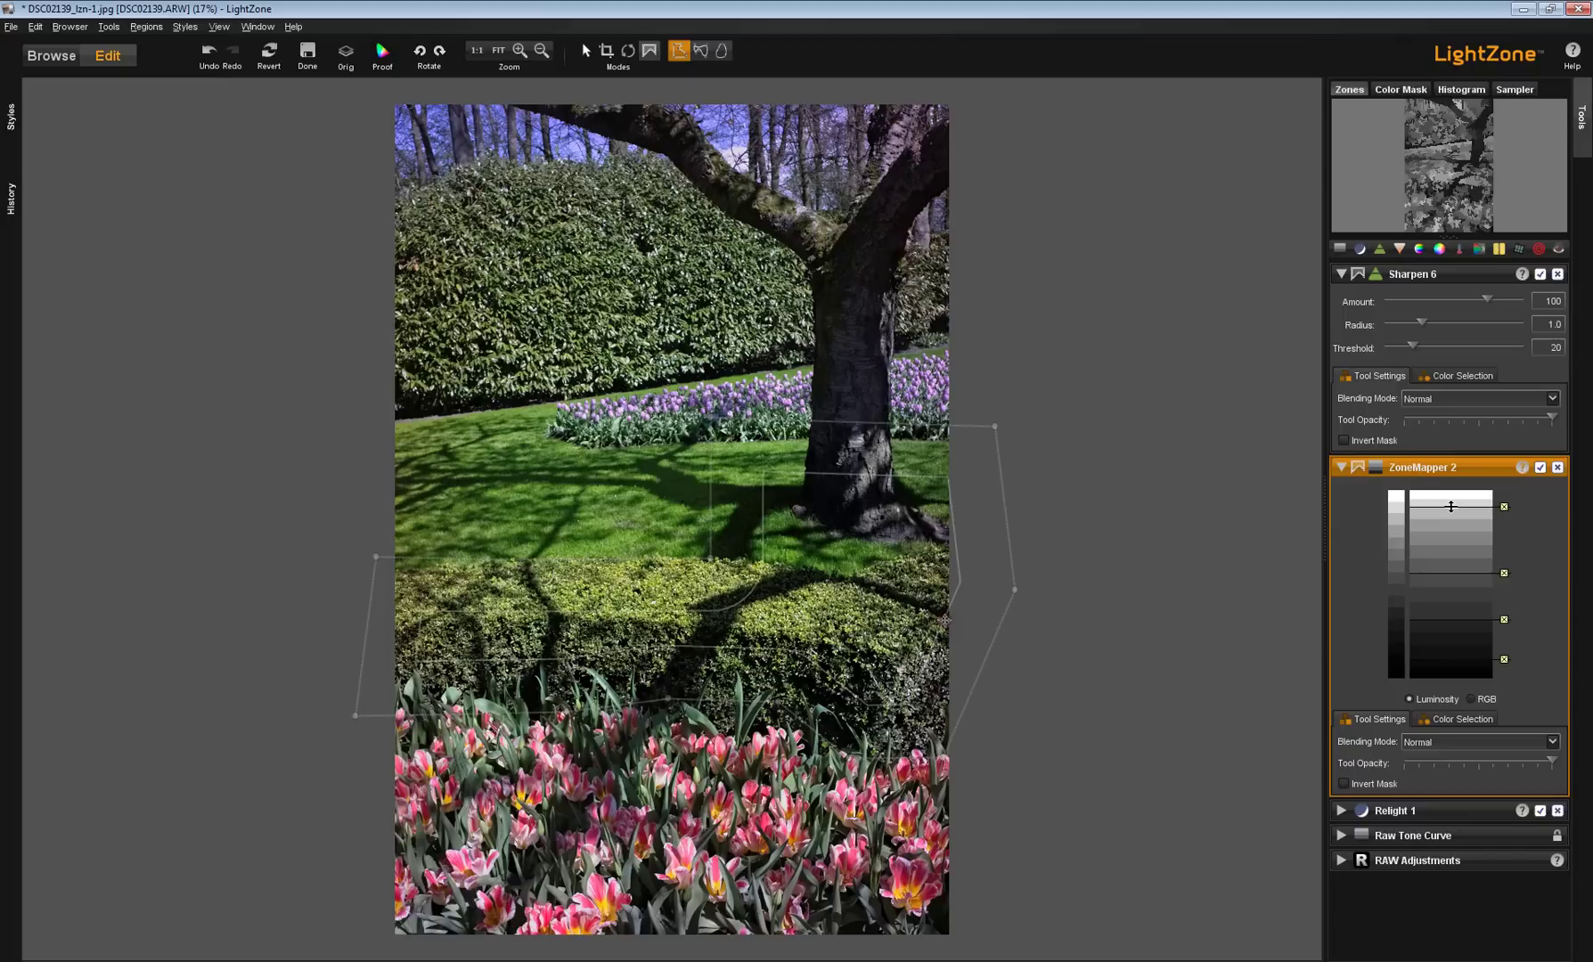
Step: Delete the right-hand region point and add a raised point on the upper edge
right_click(1018, 590)
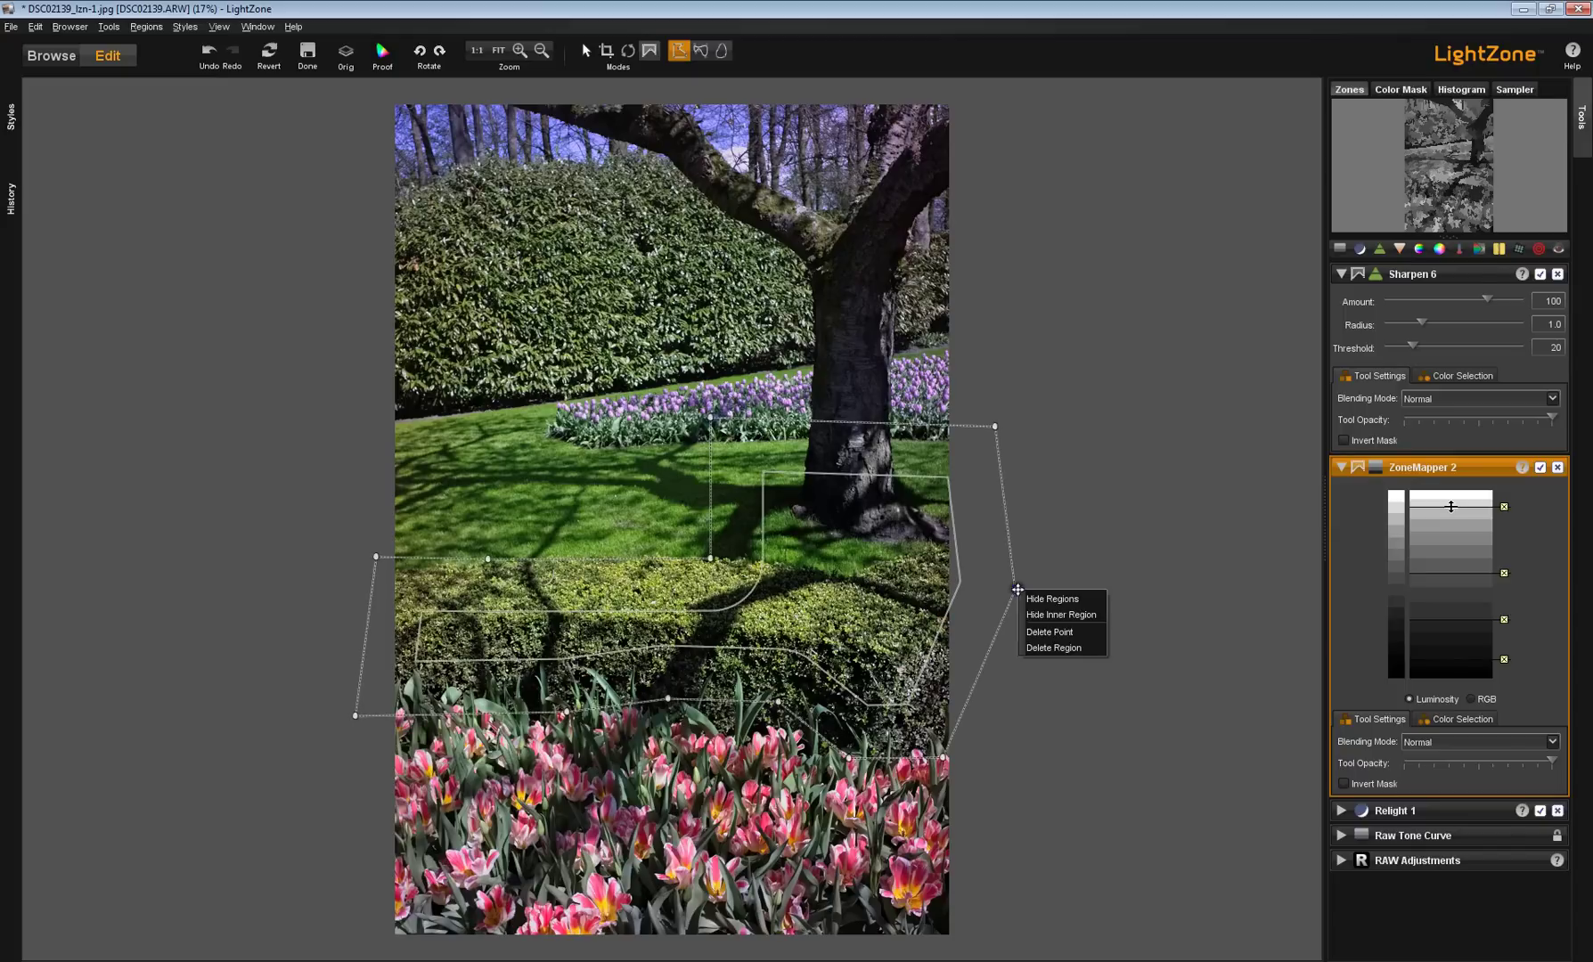
click(1039, 635)
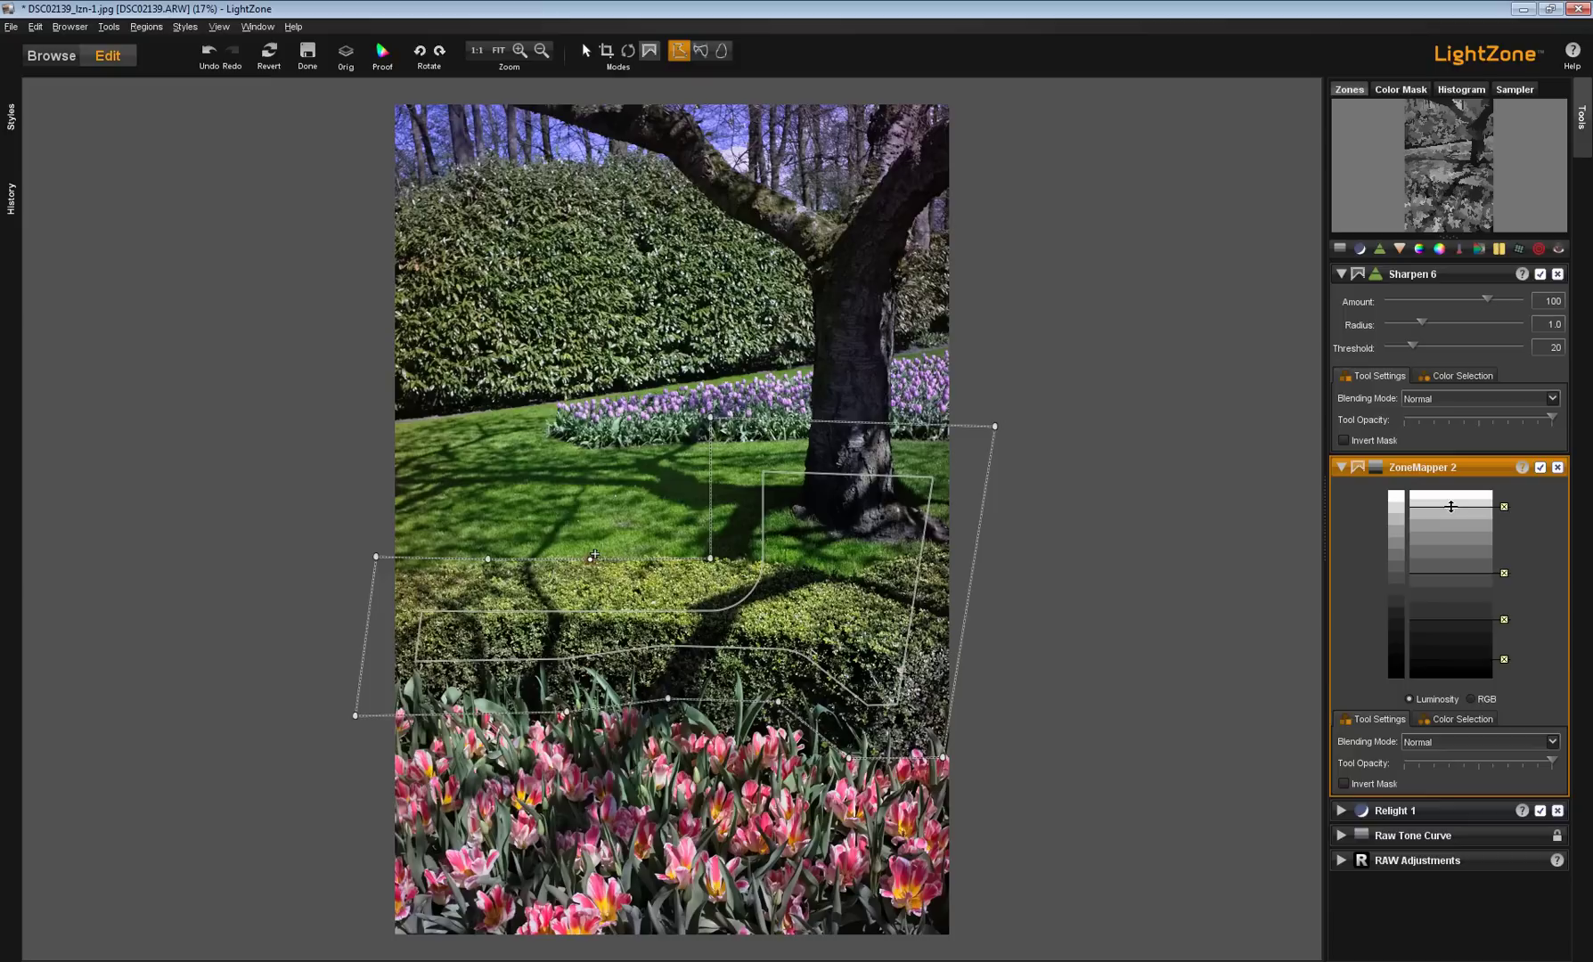
drag(594, 555, 588, 470)
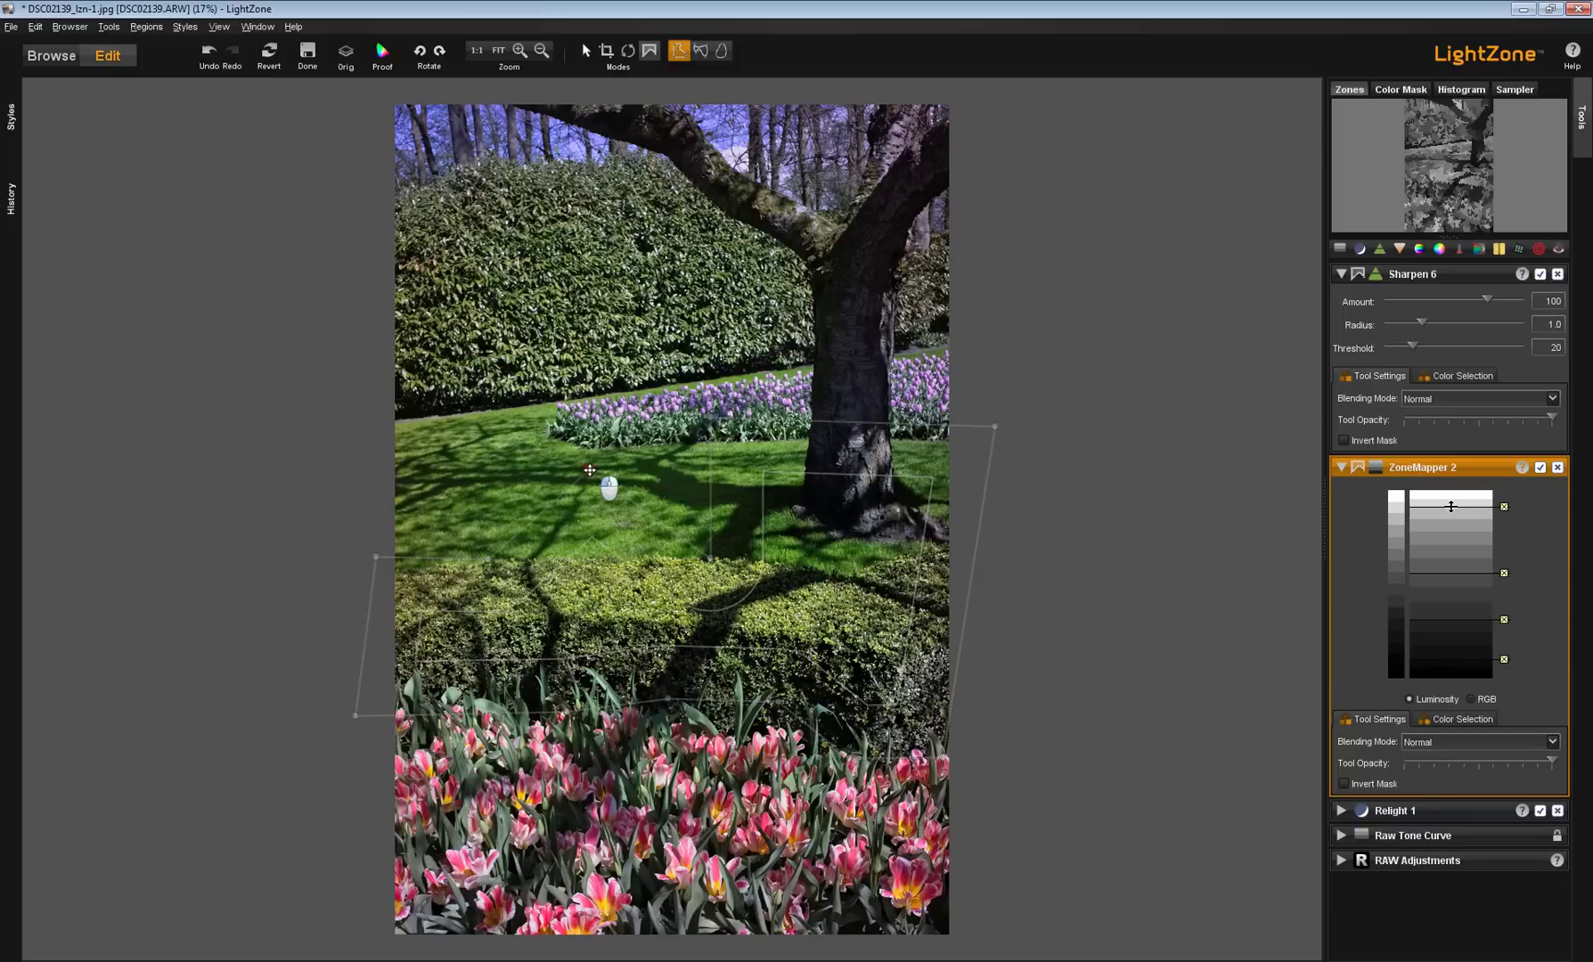
Step: Switch to Sharpen 6 to confirm its linked region mirrors the reshaped outline
click(1475, 271)
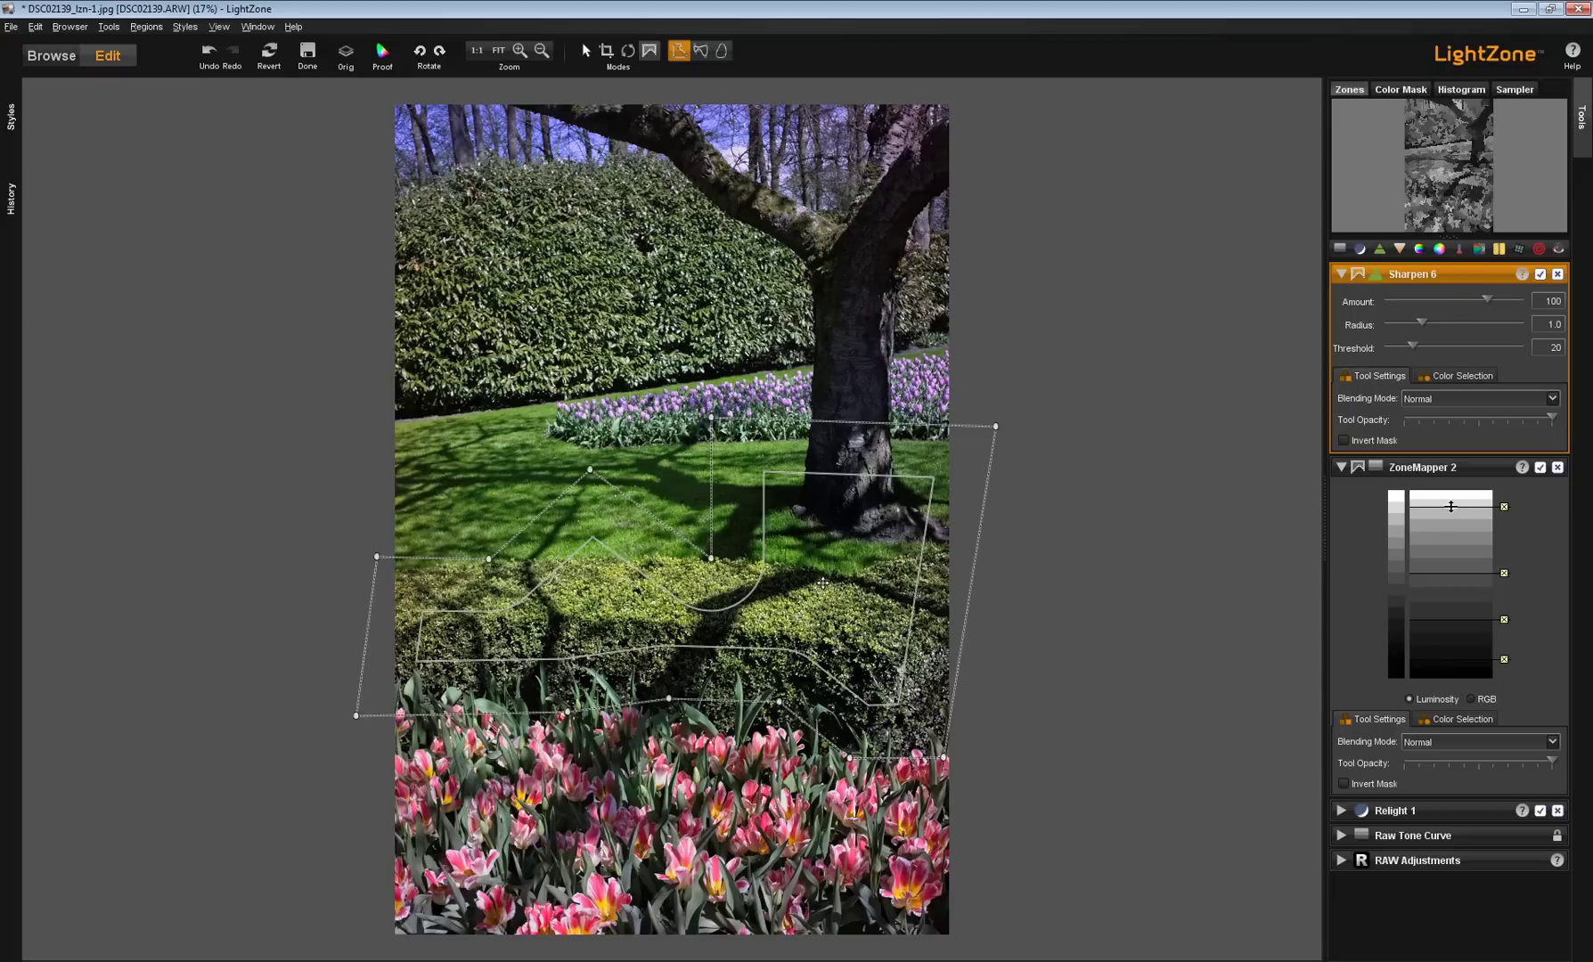
Step: Delete Sharpen 6's top-right region point, then reselect ZoneMapper 2's region to see the shared change
right_click(994, 426)
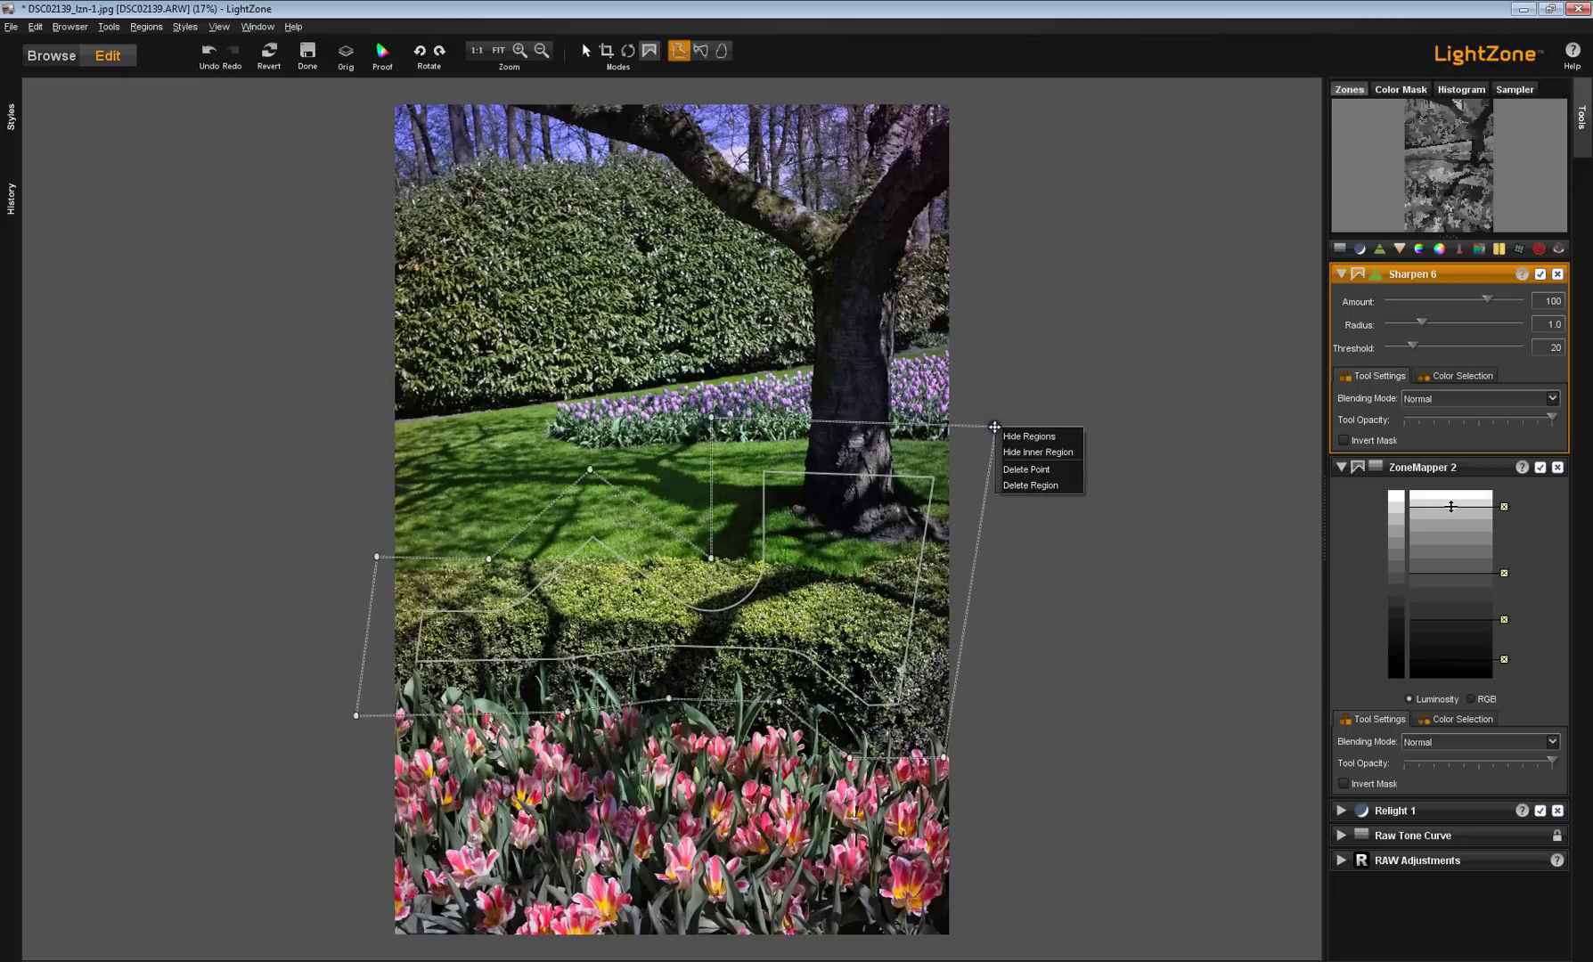
click(1016, 470)
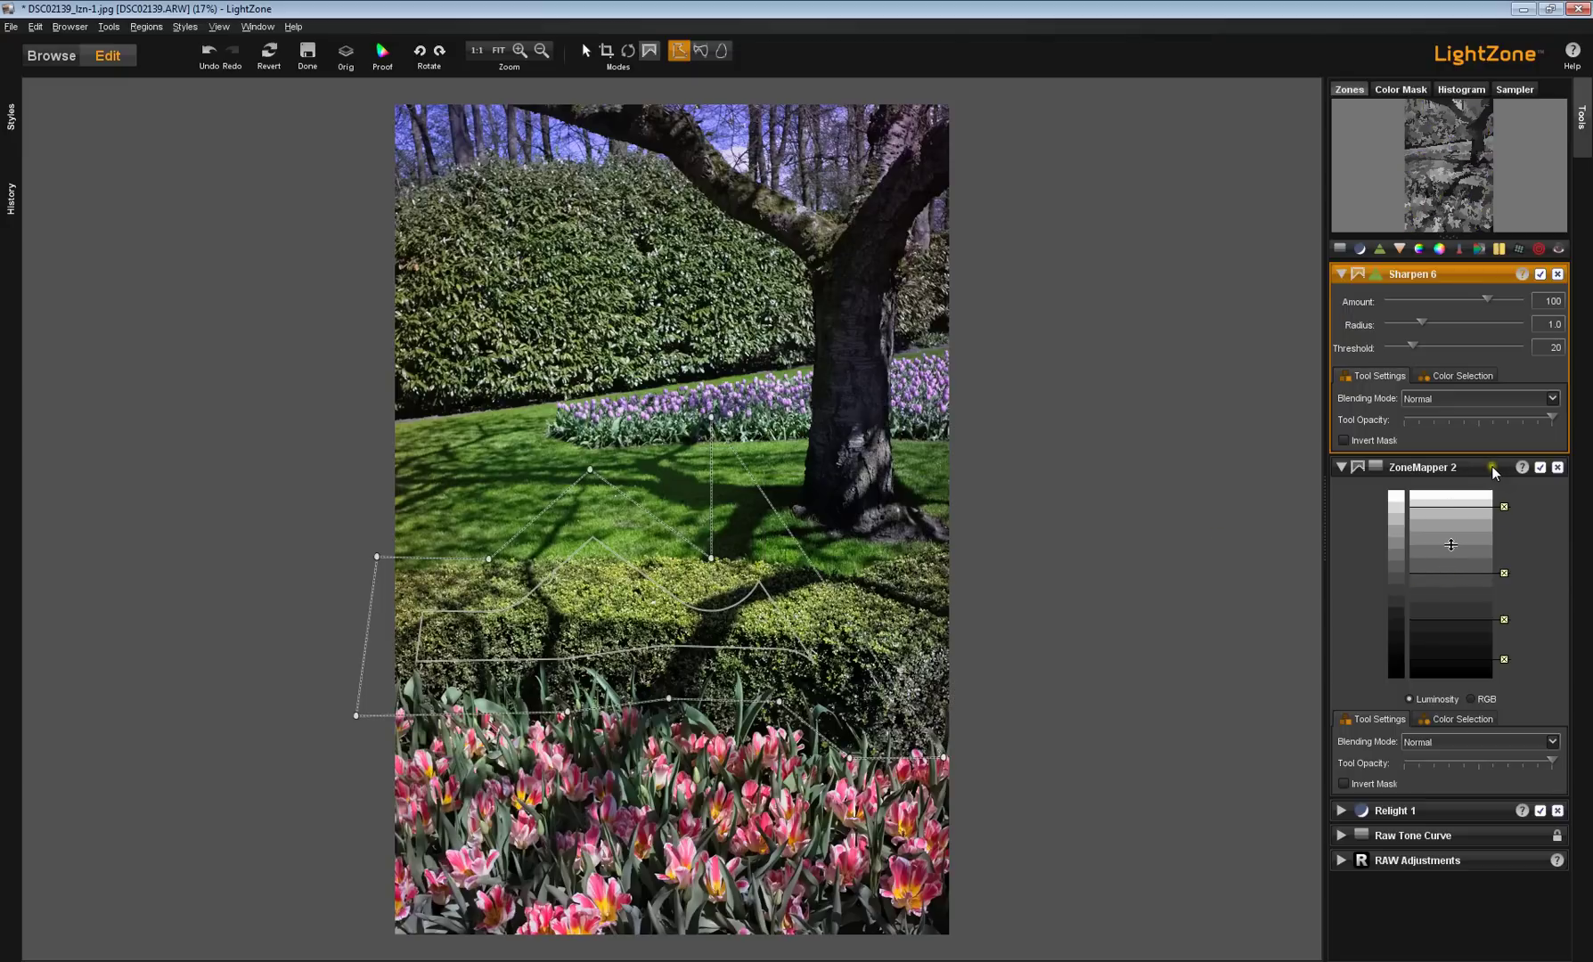
click(1493, 468)
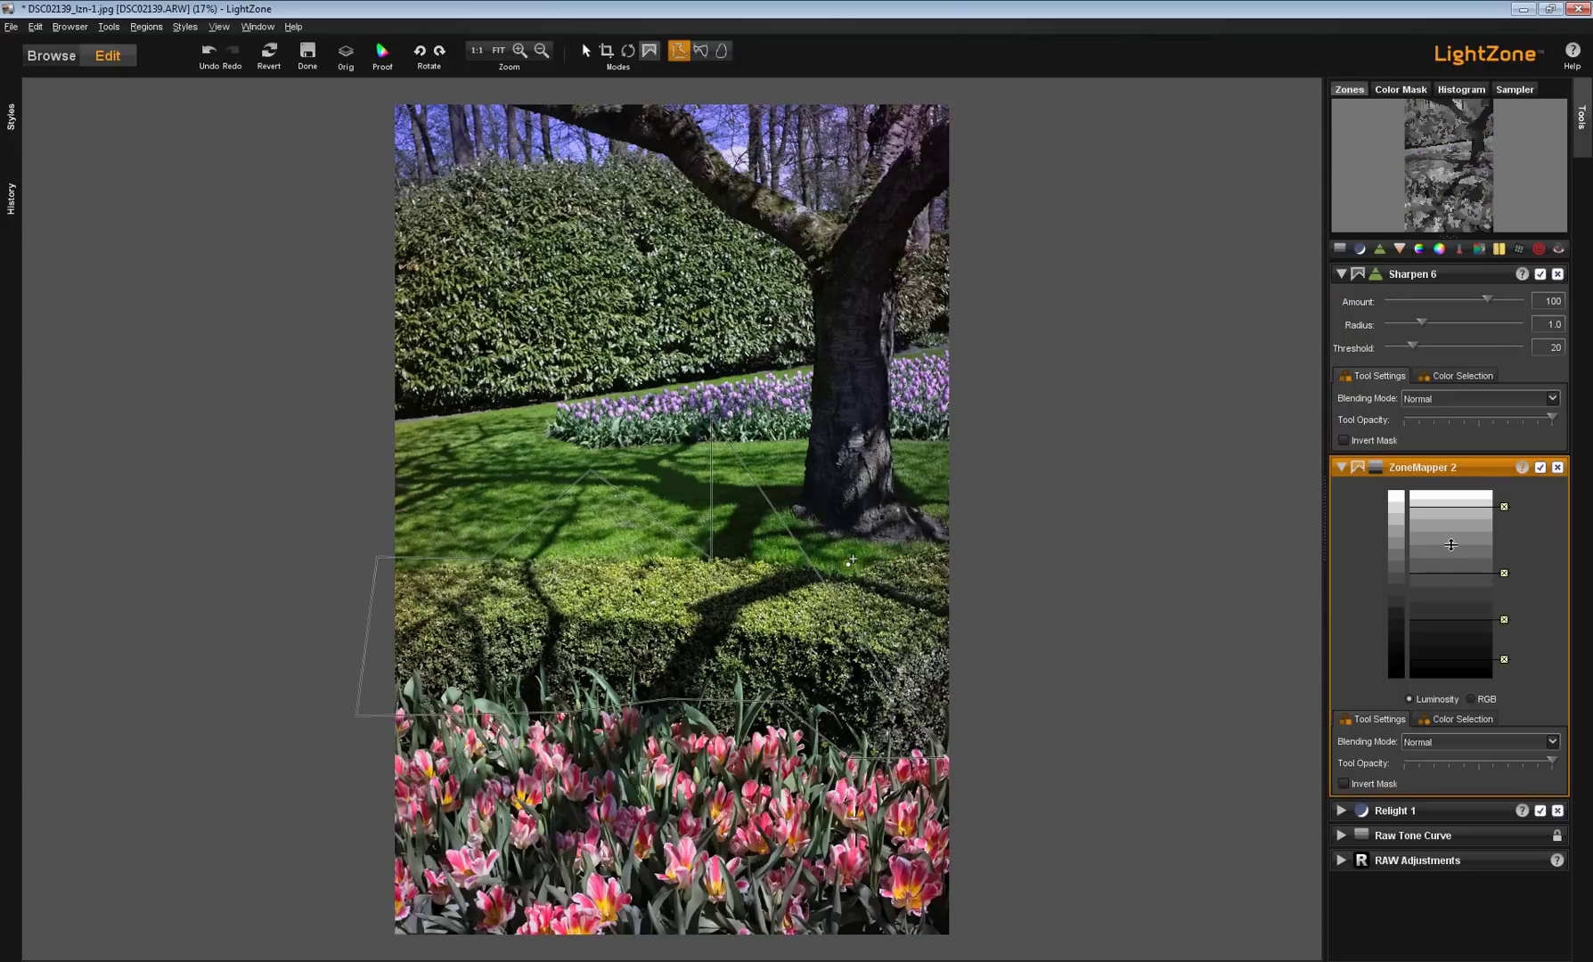
click(692, 610)
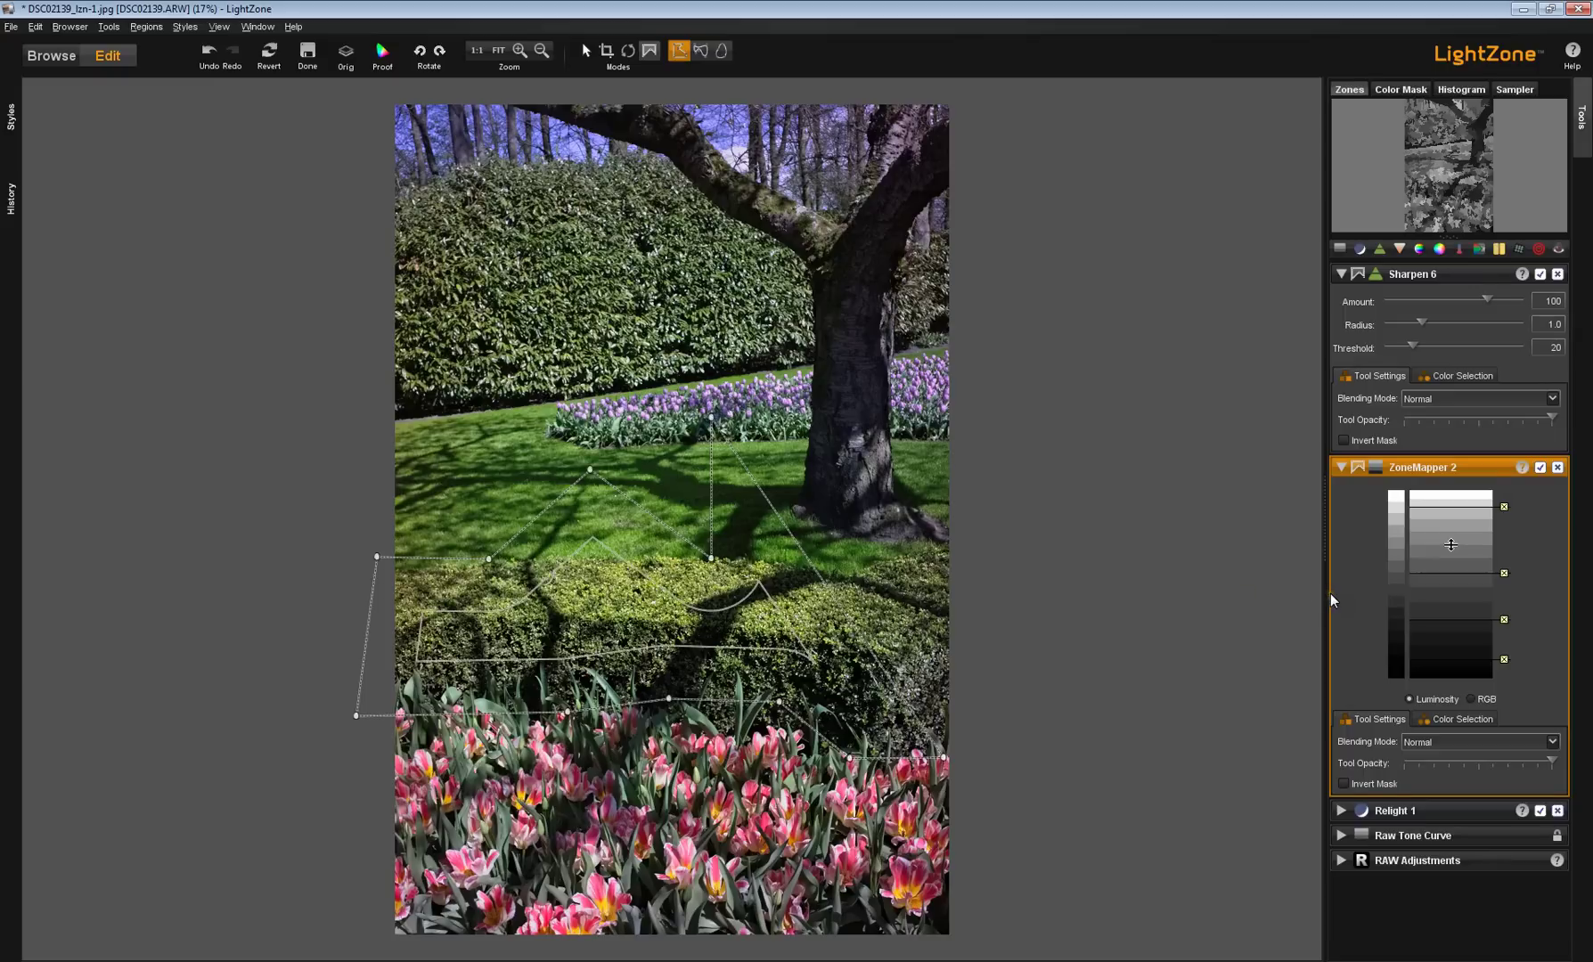